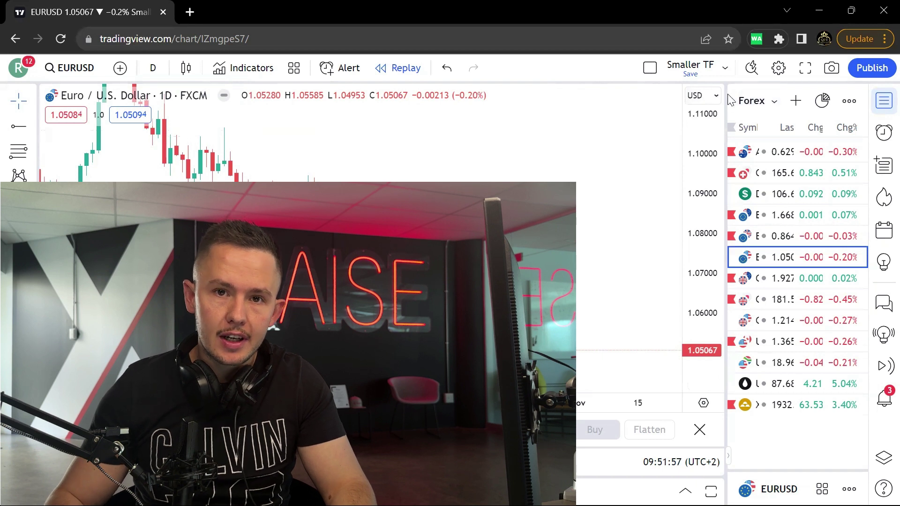
- Switch the watchlist to Indexis and load its AUDUSD*AUDJPY*AUDCAD*AUDNZD*AUDCHF index on the chart
left_click(753, 103)
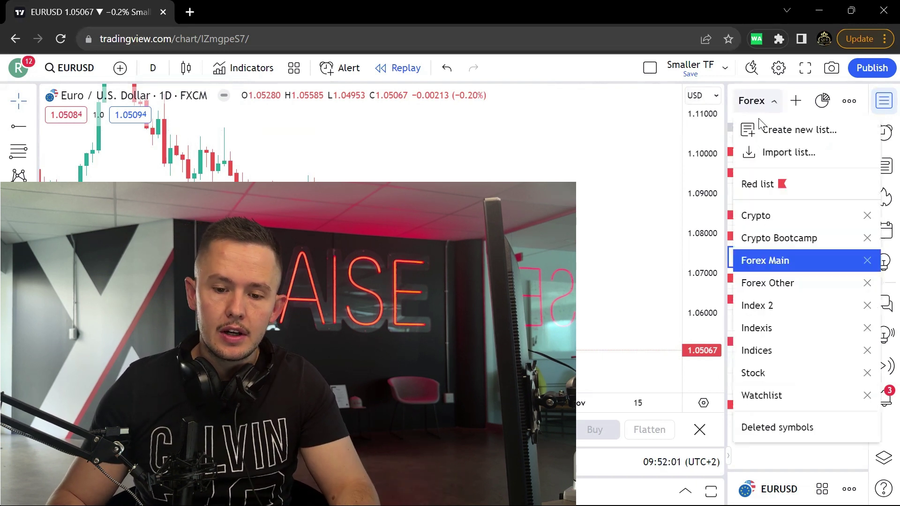
left_click(790, 280)
left_click(753, 100)
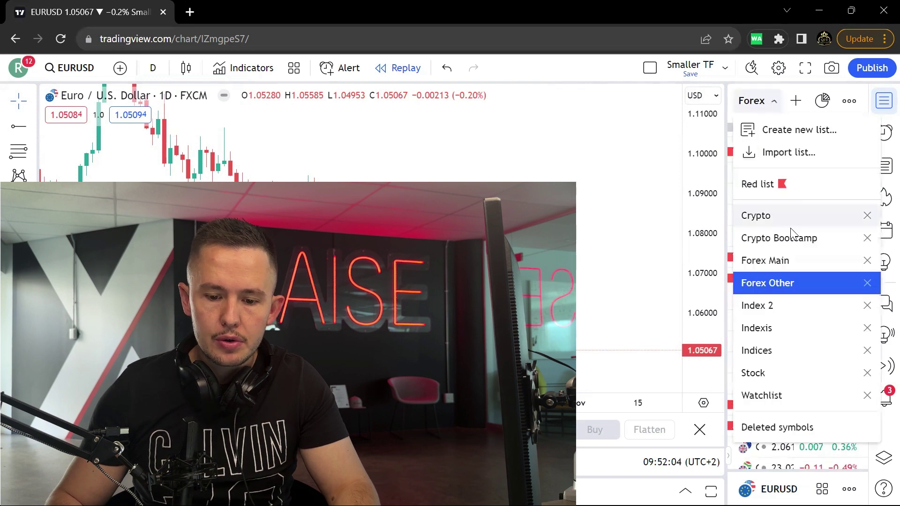
left_click(806, 331)
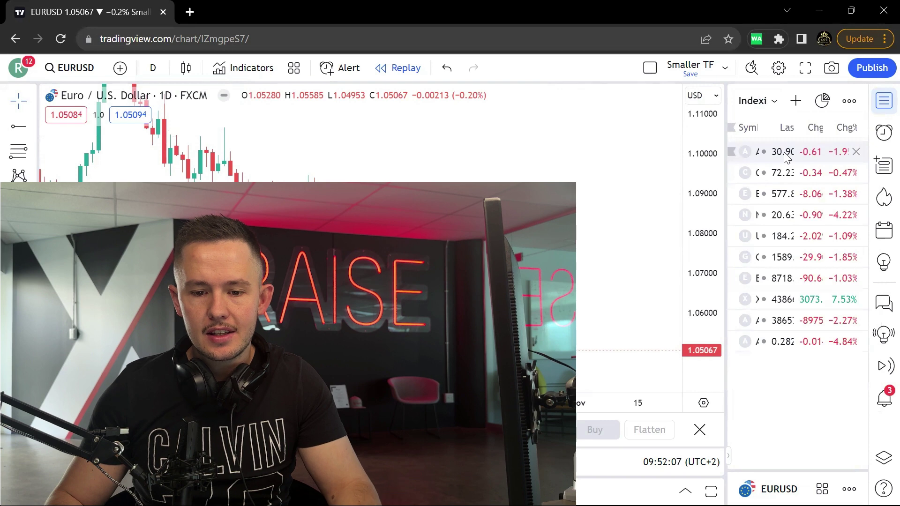
left_click(786, 152)
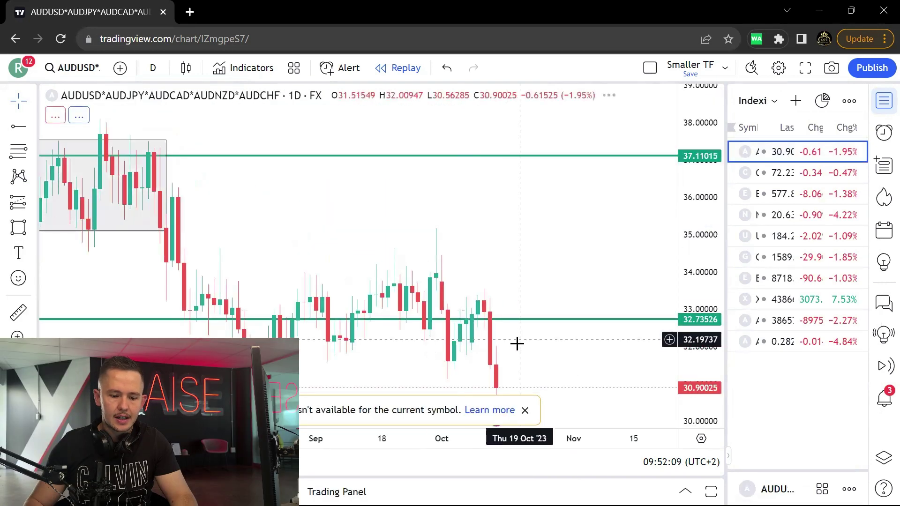
- Dismiss the notice over the AUD index chart and remove all existing drawings from it
scroll(518, 344, "down", 2)
left_click(525, 411)
right_click(587, 251)
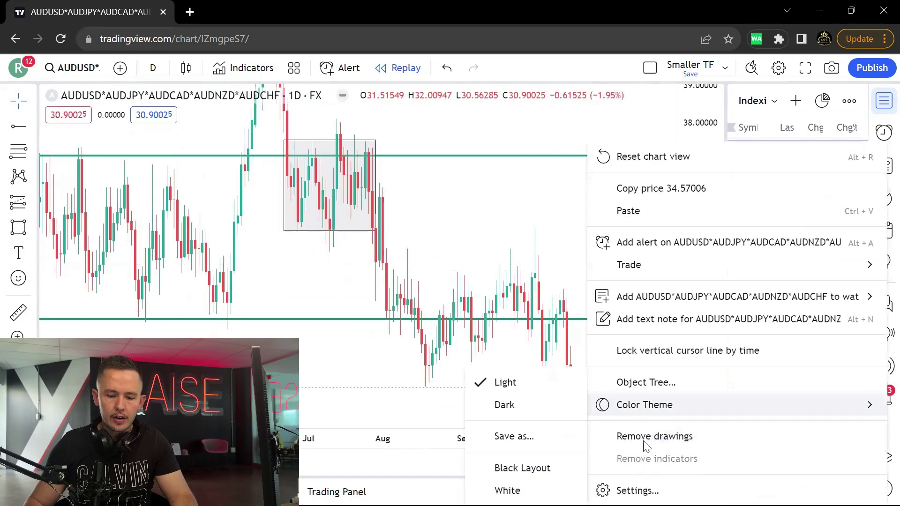
left_click(647, 434)
- Look at the full formula behind the AUD index in the symbol search, then return to the chart
left_click(79, 68)
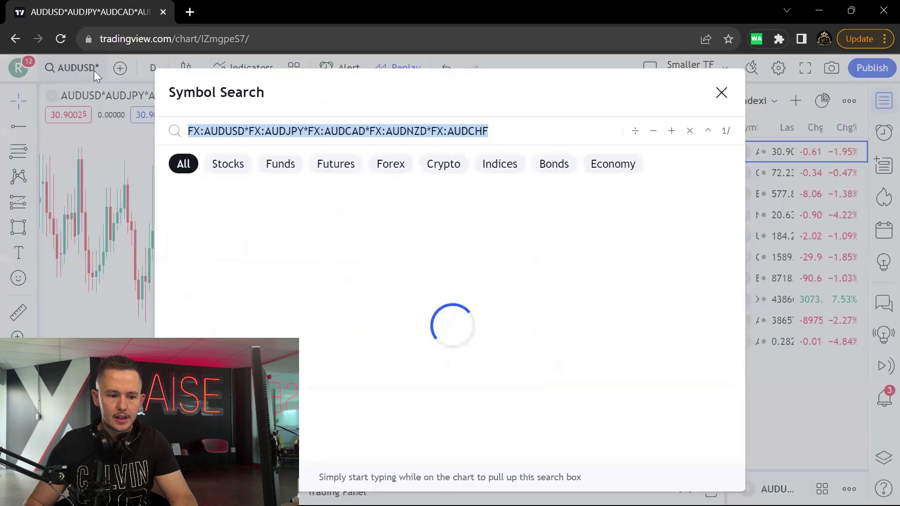
left_click(720, 93)
scroll(551, 198, "right", 3)
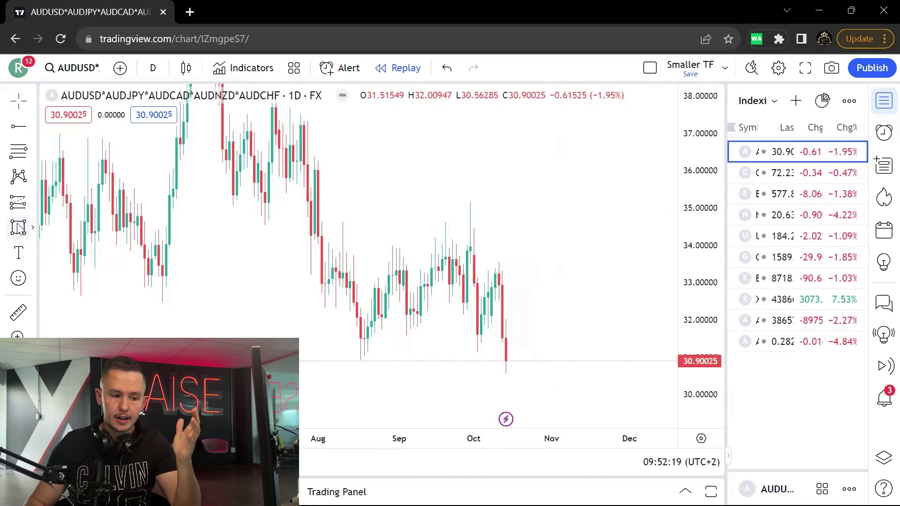
- Draw a rectangle zone on the AUD index from about 33.87 to 35.00, spanning late July to mid-November
left_click(297, 251)
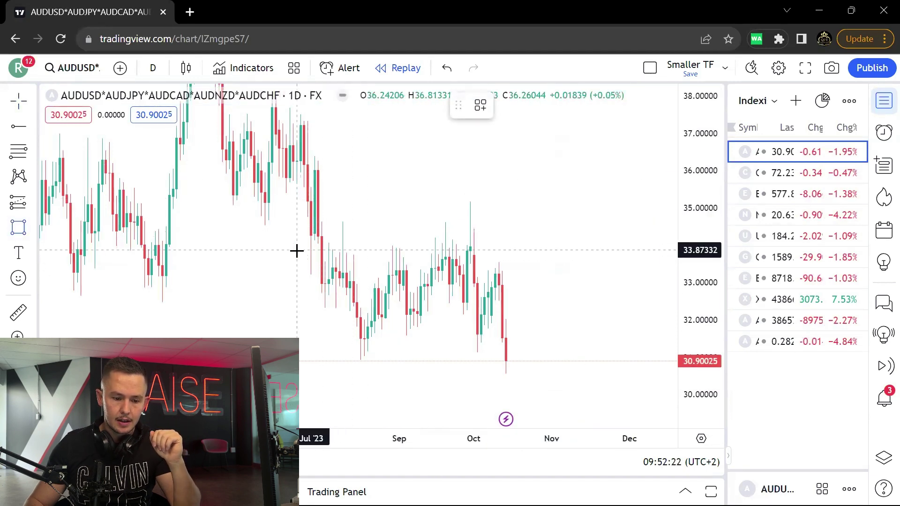
left_click(594, 207)
left_click(592, 161)
scroll(592, 158, "up", 2)
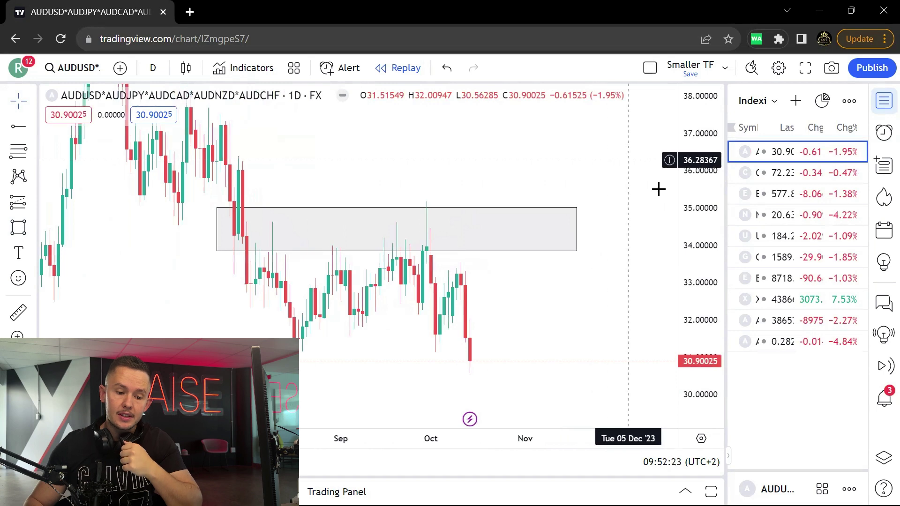
left_click_drag(682, 250, 682, 271)
scroll(623, 232, "down", 2)
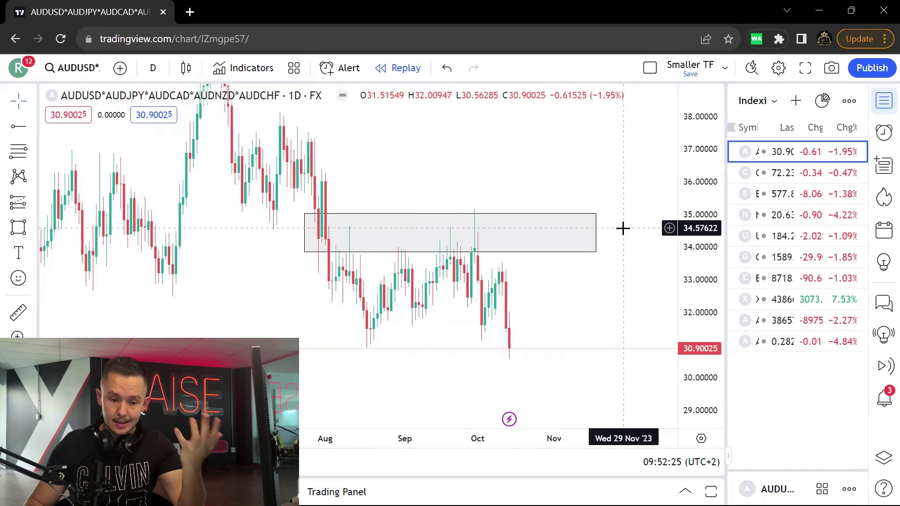
scroll(611, 239, "up", 2)
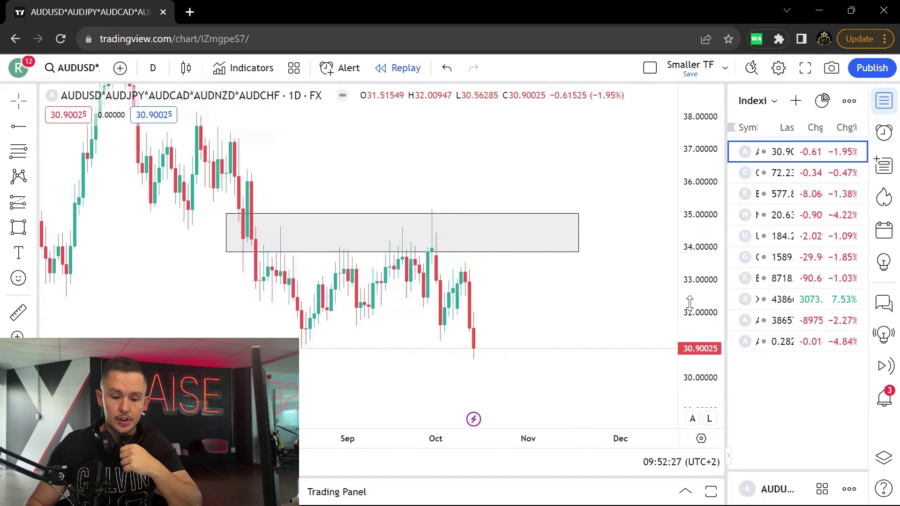
scroll(641, 278, "up", 2)
left_click_drag(584, 296, 598, 289)
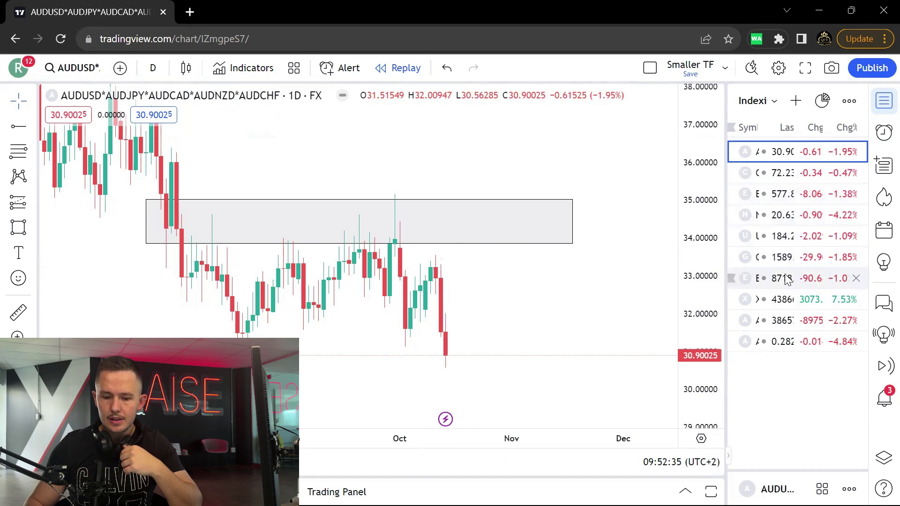
- Load the USDJPY*USDCHF*USDCAD index and draw a rectangle zone from about 181.88 to 180.32, spanning 11 September to 3 November
left_click(787, 235)
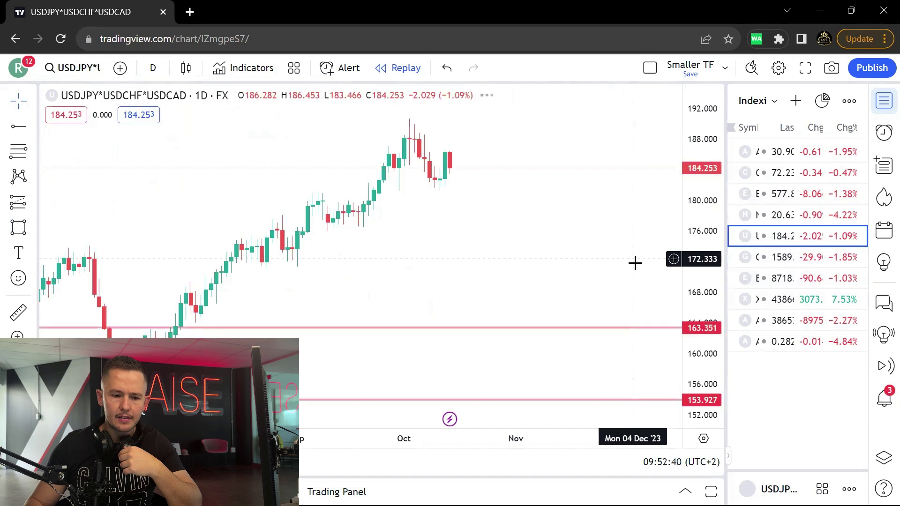
scroll(634, 261, "down", 2)
key("alt+shift+r")
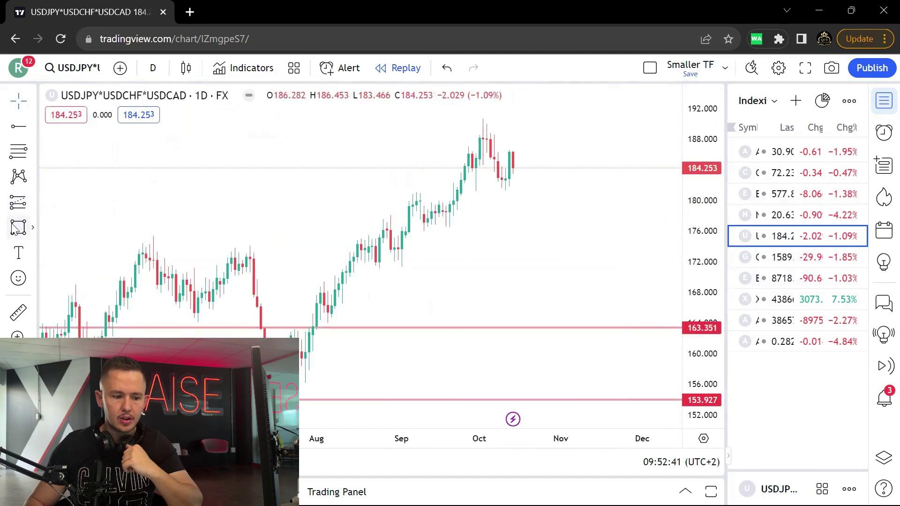
left_click_drag(423, 186, 567, 198)
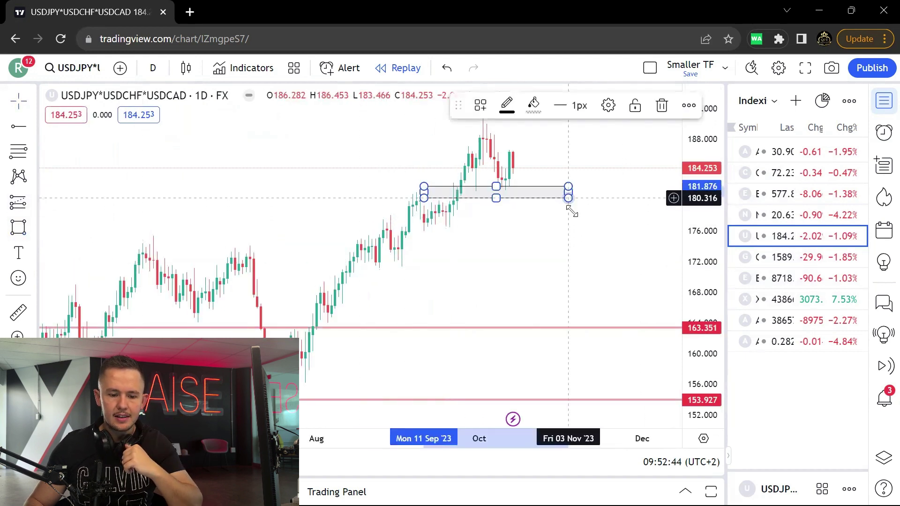
left_click_drag(575, 232, 576, 261)
scroll(624, 277, "up", 3)
left_click_drag(686, 296, 675, 252)
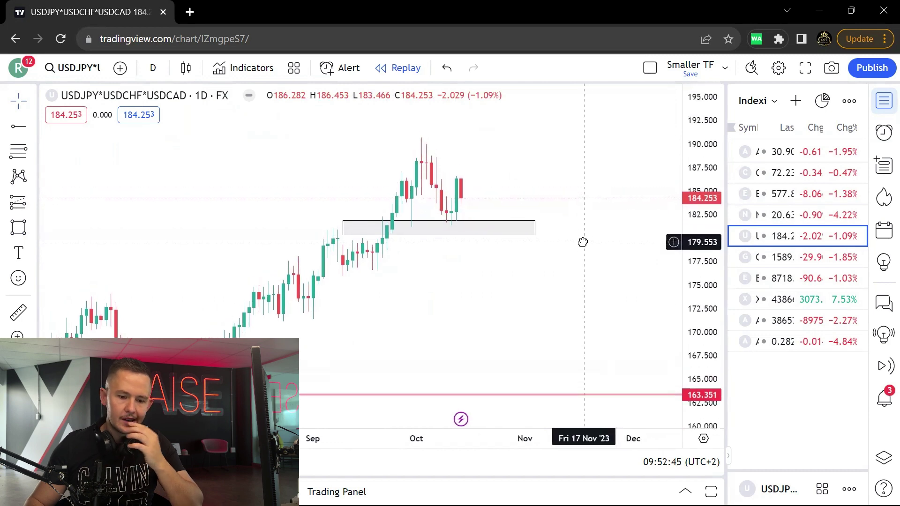
- Switch the watchlist to Forex Main and load the U.S. Dollar Index (DXY) chart
left_click(756, 101)
left_click(795, 258)
left_click(790, 194)
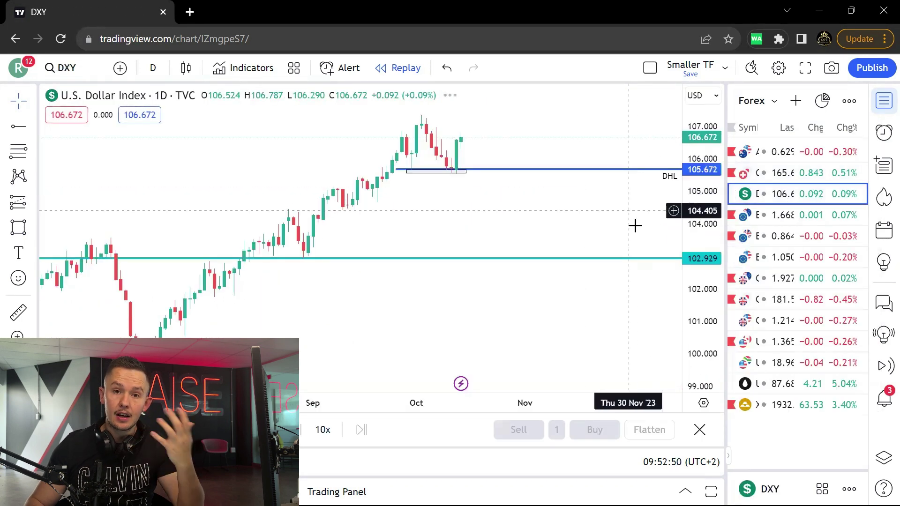
- Extend the rectangle below the DXY's 105.672 line to about 20 October and slightly lower its bottom edge
scroll(609, 265, "up", 3)
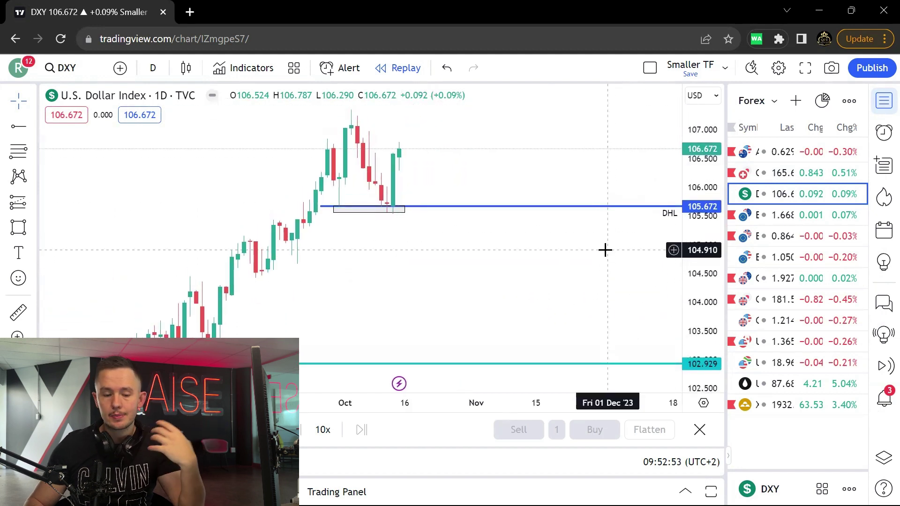
scroll(594, 253, "up", 5)
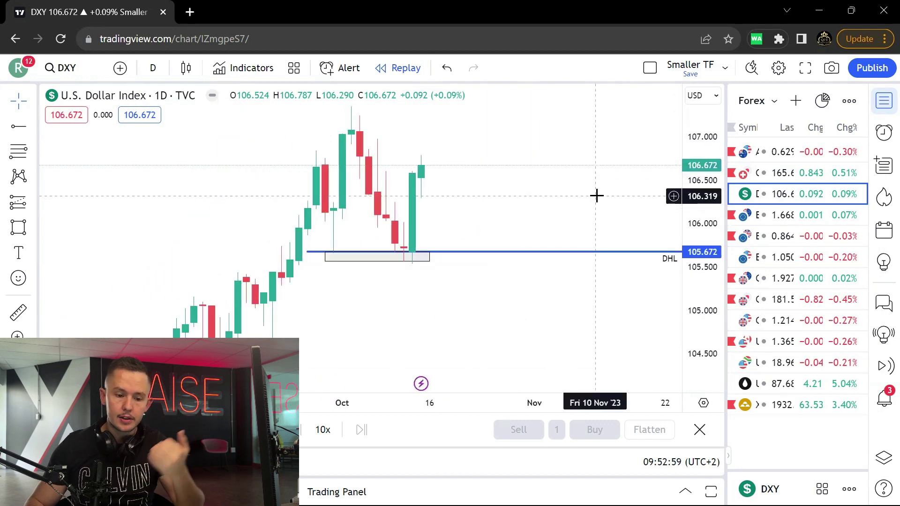
scroll(597, 196, "down", 2)
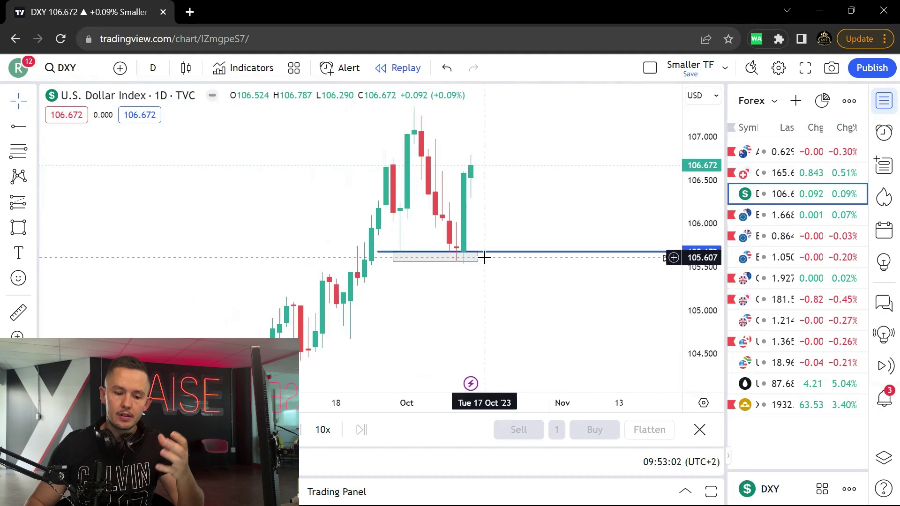
left_click_drag(478, 261, 506, 264)
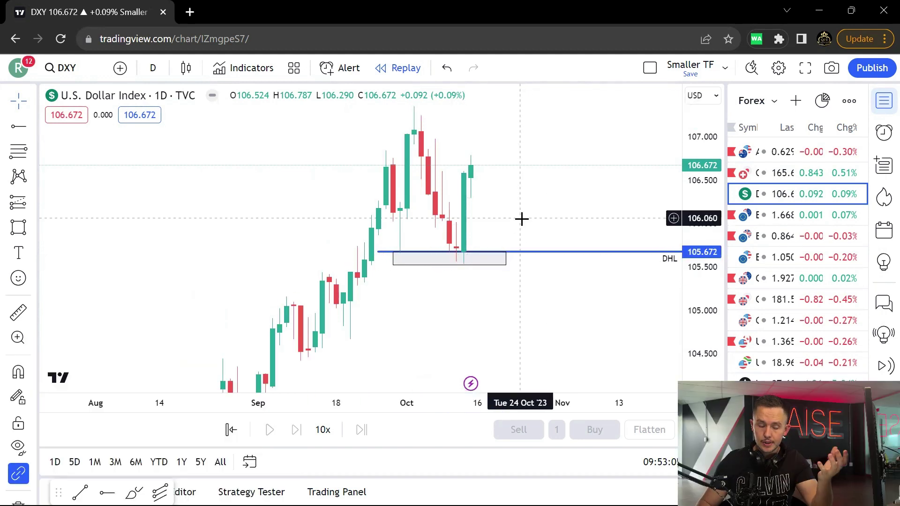
scroll(572, 219, "up", 3)
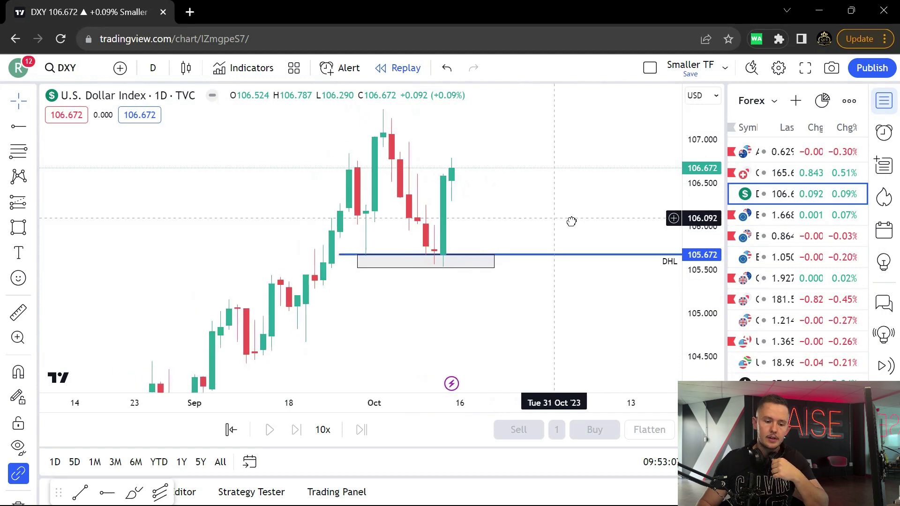
left_click_drag(571, 219, 579, 227)
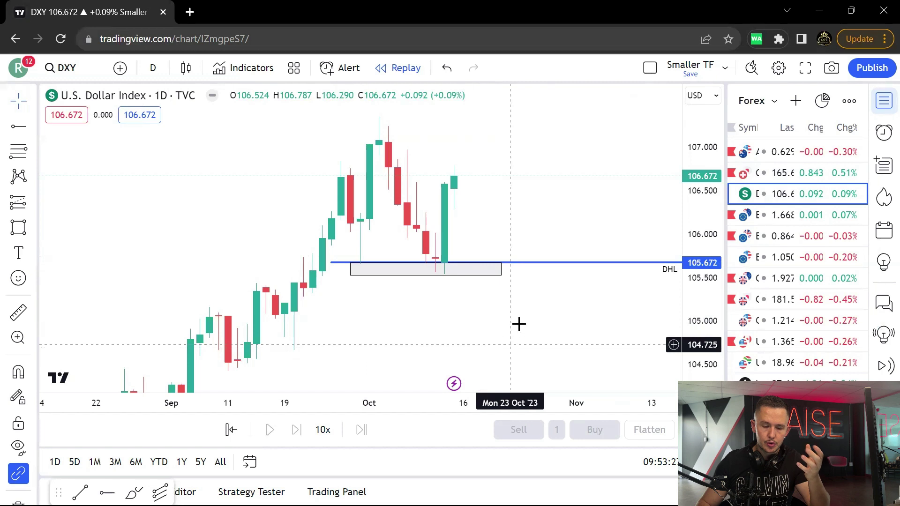
scroll(530, 296, "down", 1)
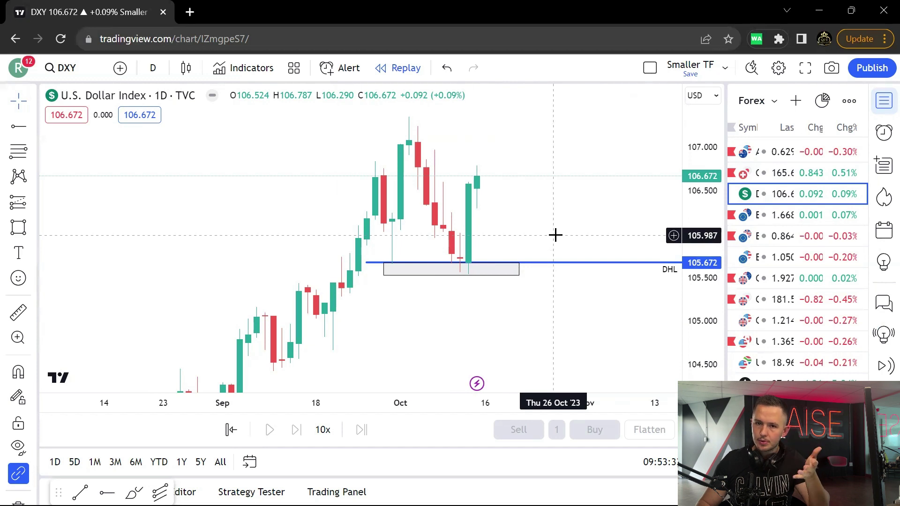
scroll(583, 236, "up", 1)
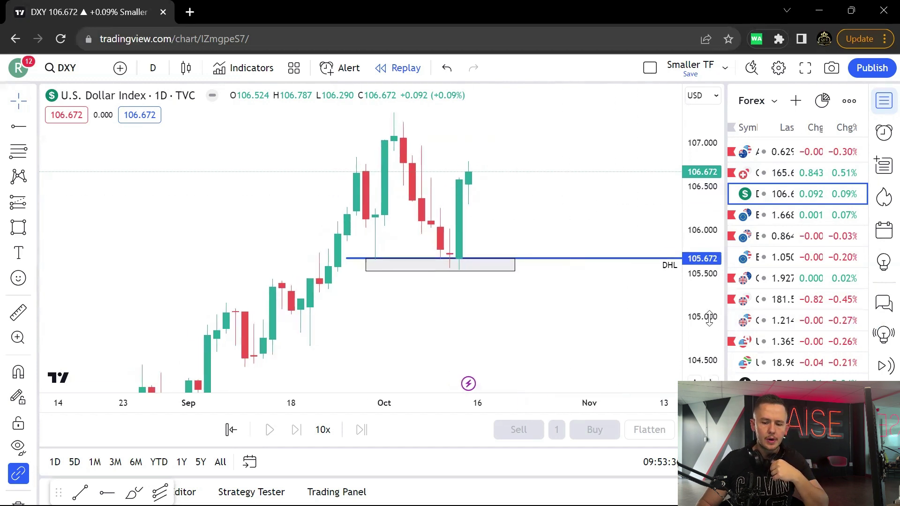
scroll(595, 200, "up", 1)
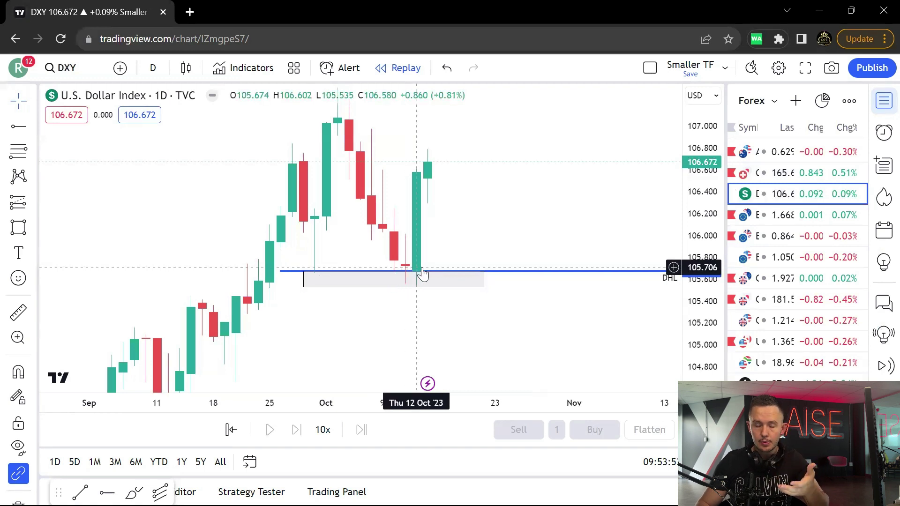
- Go through the EURAUD and EURGBP charts in the watchlist and load EURUSD
left_click(785, 216)
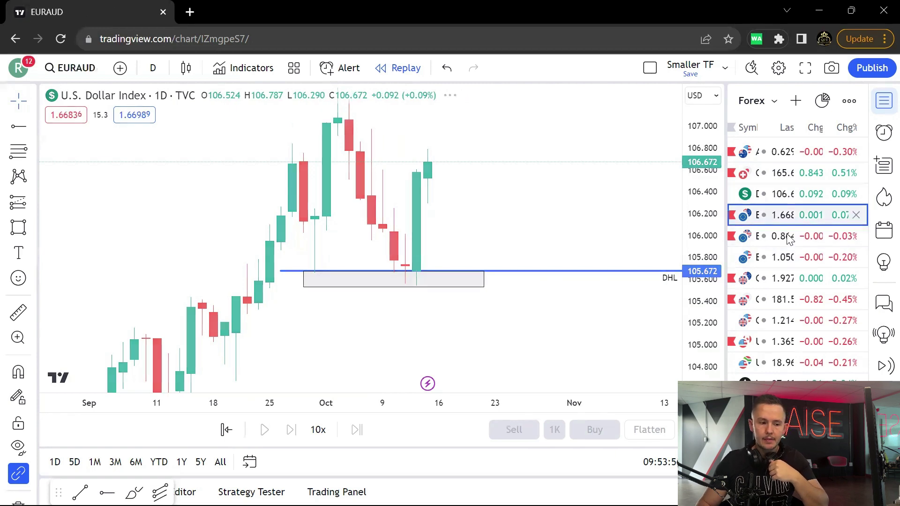
left_click(790, 238)
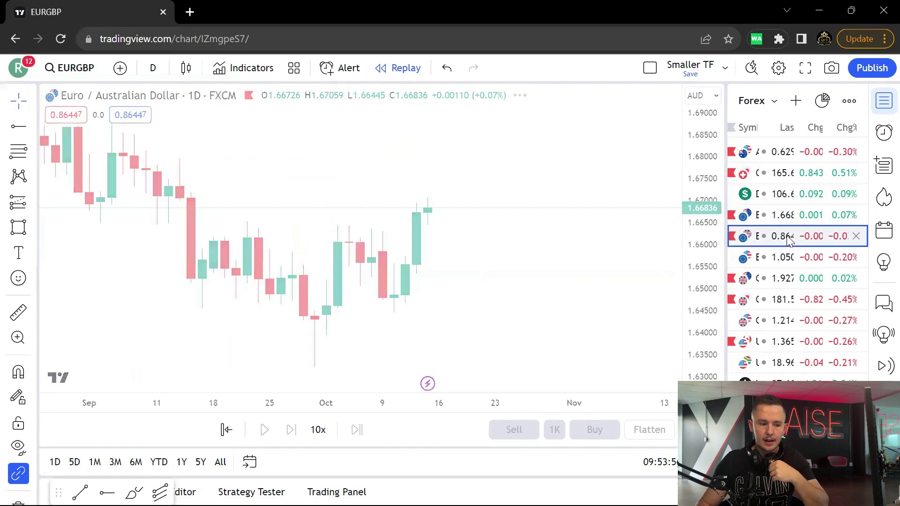
left_click(791, 264)
- Draw a thin rectangle zone on the EURUSD daily chart at about 1.061 to 1.062, spanning mid-September to mid-October
scroll(555, 293, "down", 3)
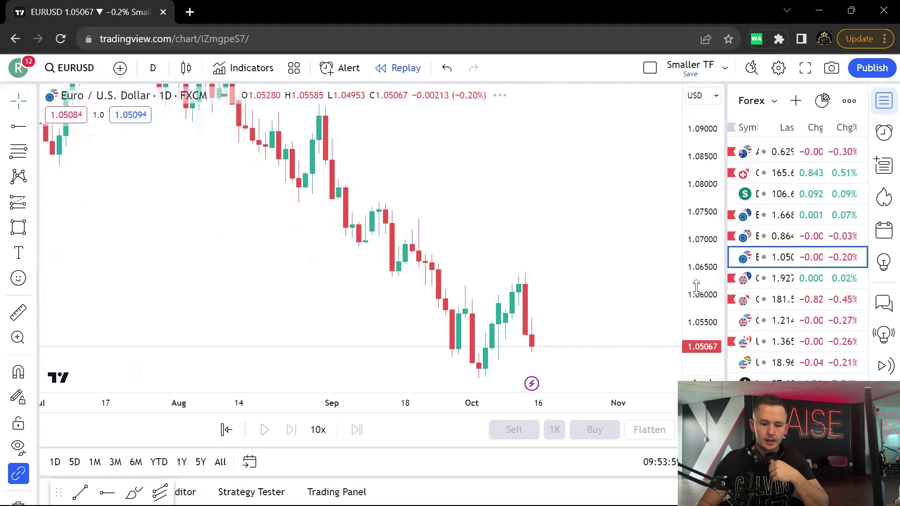
left_click_drag(696, 287, 696, 242)
left_click_drag(644, 273, 621, 215)
left_click_drag(699, 240, 701, 309)
scroll(606, 239, "down", 2)
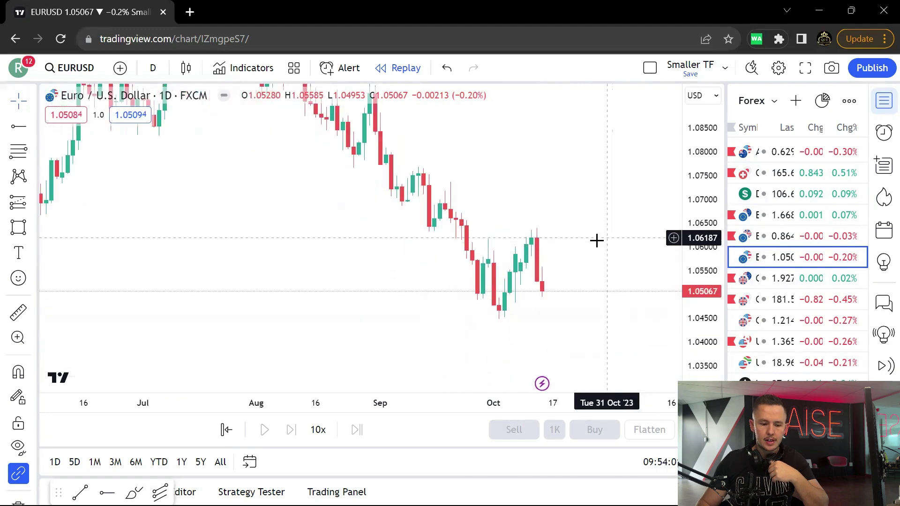
scroll(597, 240, "up", 2)
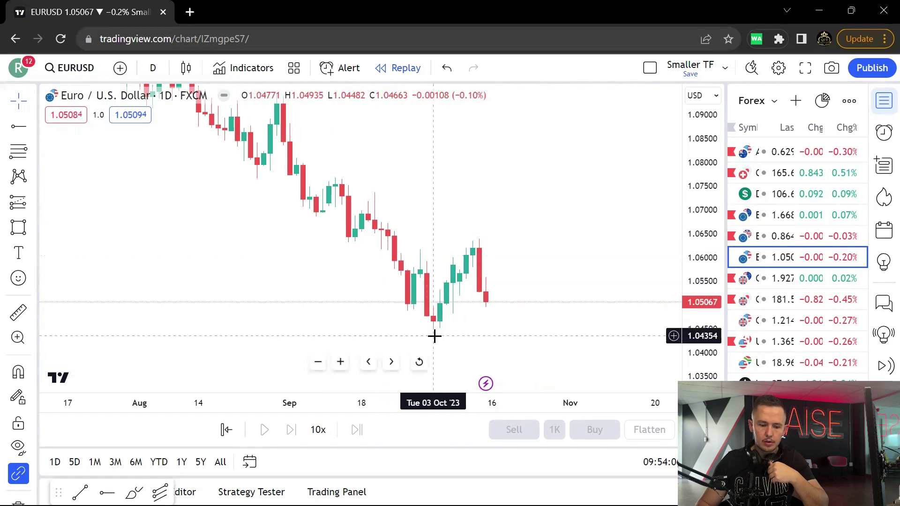
left_click(19, 227)
left_click(368, 253)
left_click(505, 253)
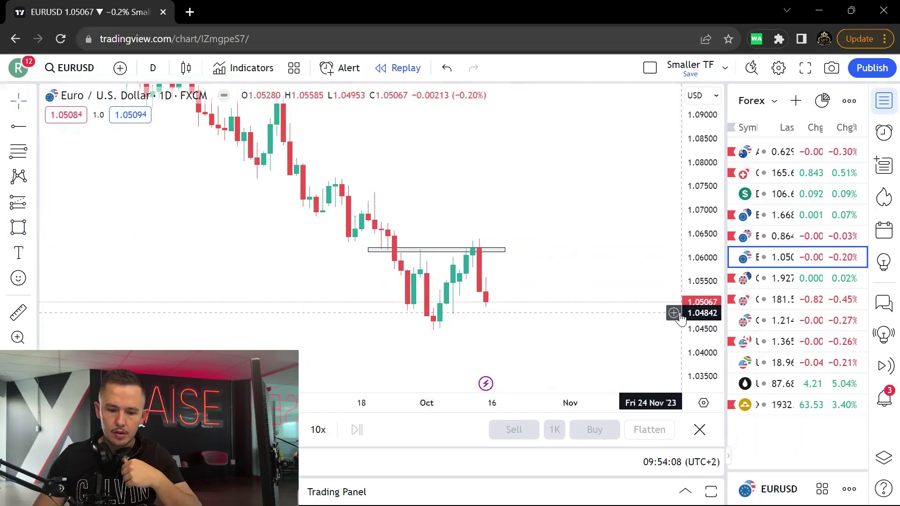
- Draw a Fibonacci retracement on the EURUSD daily chart from the September swing high at about 1.07345 down to about 1.04466
left_click_drag(676, 311, 682, 246)
scroll(618, 242, "up", 2)
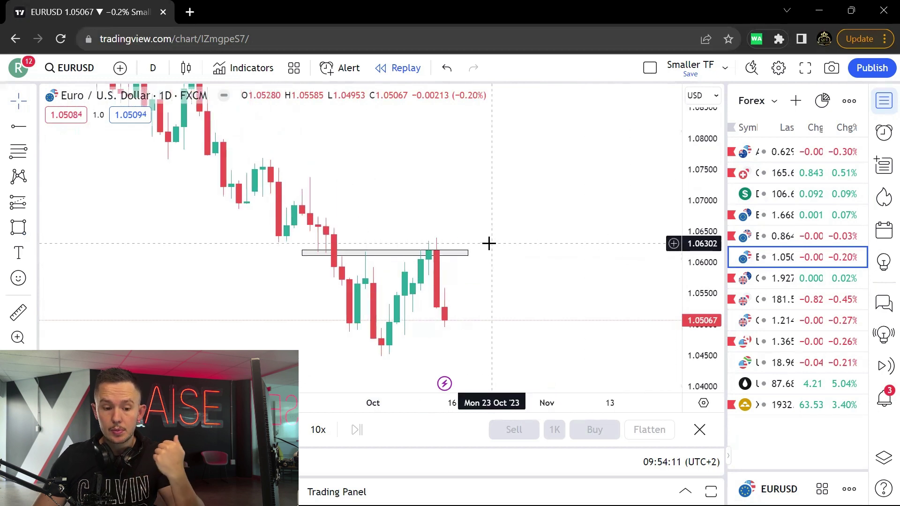
scroll(557, 236, "down", 3)
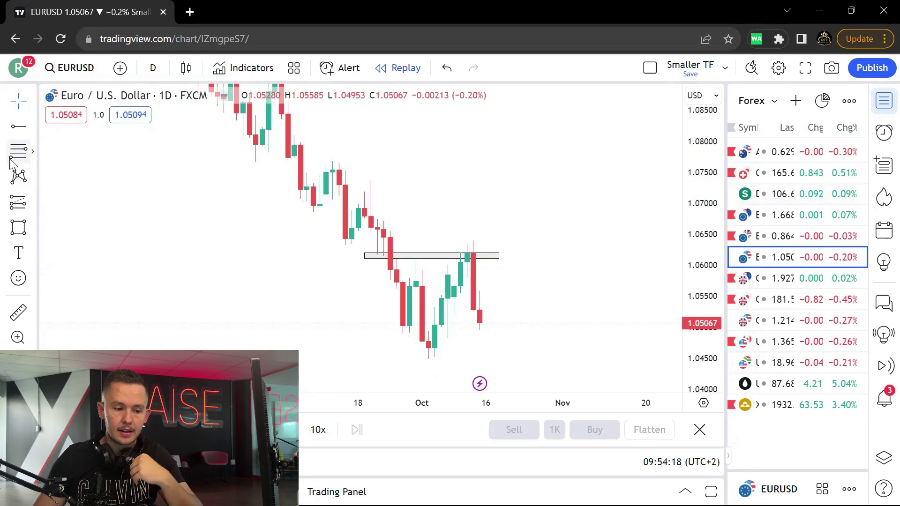
left_click(358, 182)
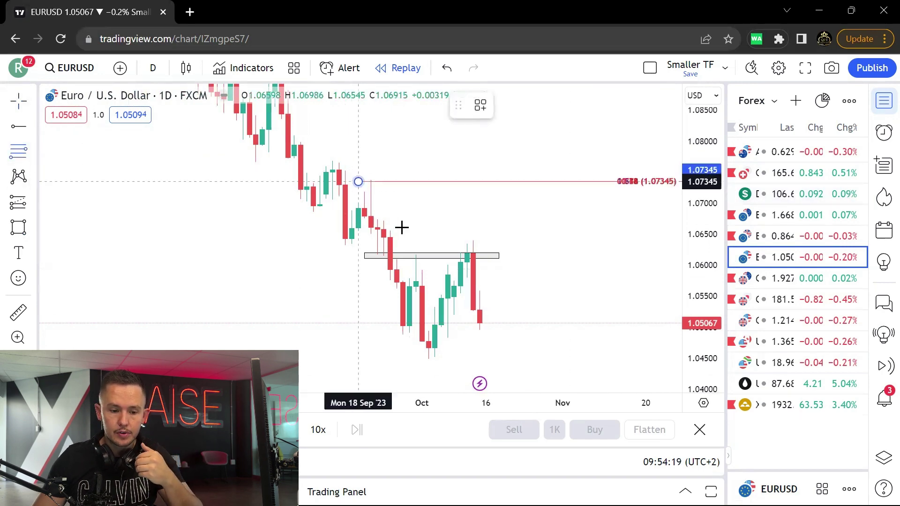
left_click(535, 360)
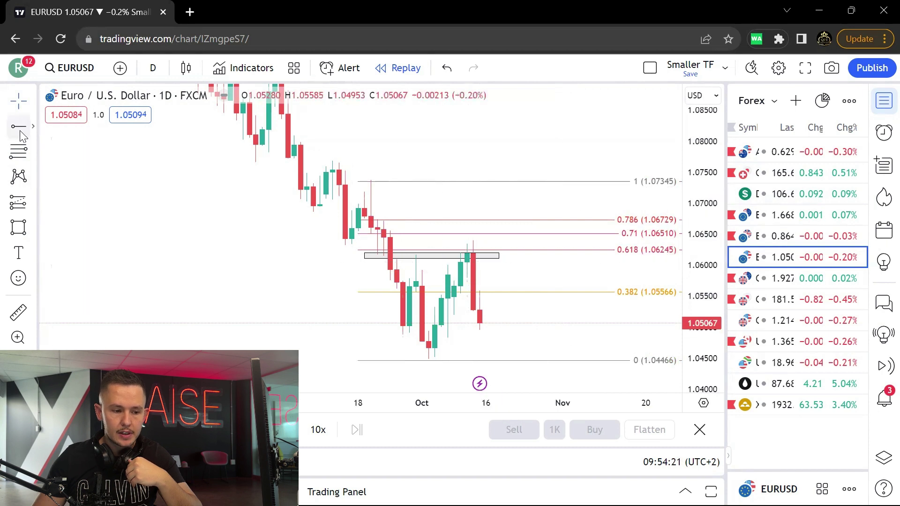
- Place a horizontal ray through the rectangle zone at about 1.06155 starting around 20 September, and undo its slight downward shift
key("alt+j")
left_click_drag(378, 276, 372, 257)
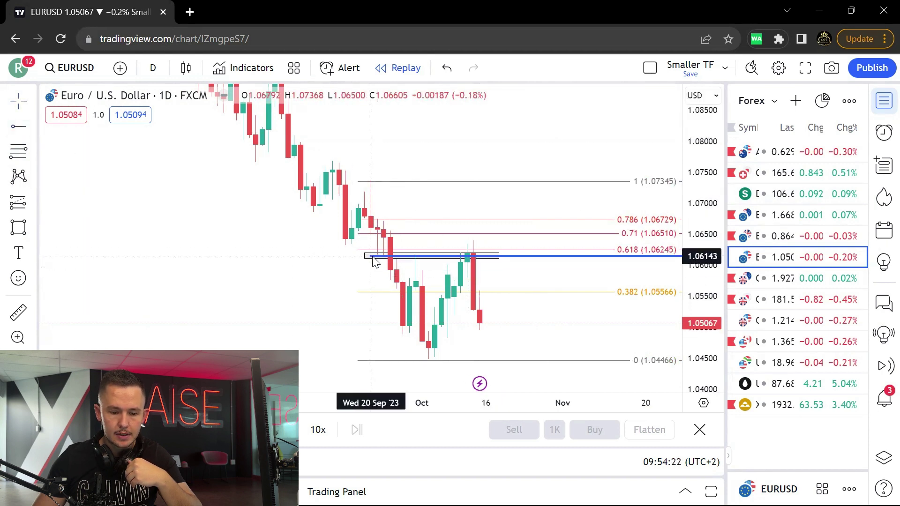
mouse_move(485, 257)
left_mouse_down()
mouse_move(496, 253)
mouse_move(491, 258)
left_mouse_up()
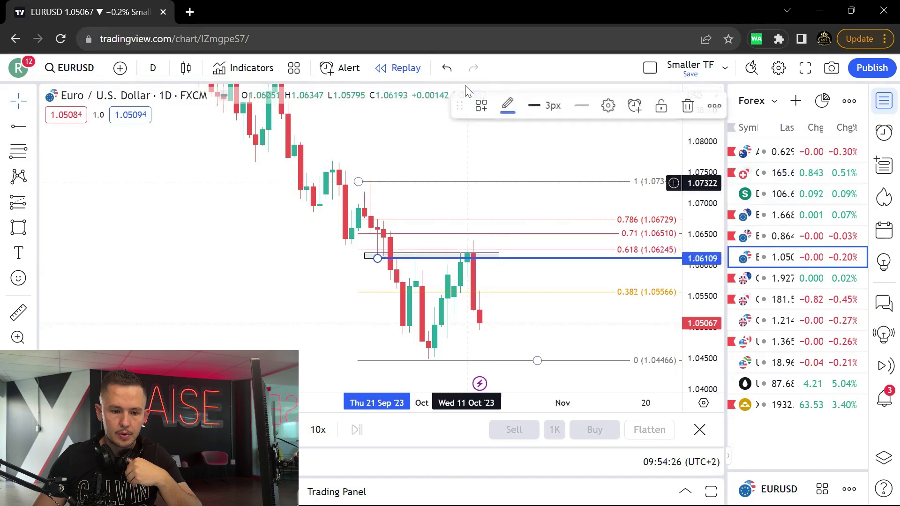
left_click(447, 68)
- Stretch the rectangle's upper edge to the 0.618 level and its end to about 26 October, and delete the Fibonacci retracement
left_click_drag(499, 253, 537, 258)
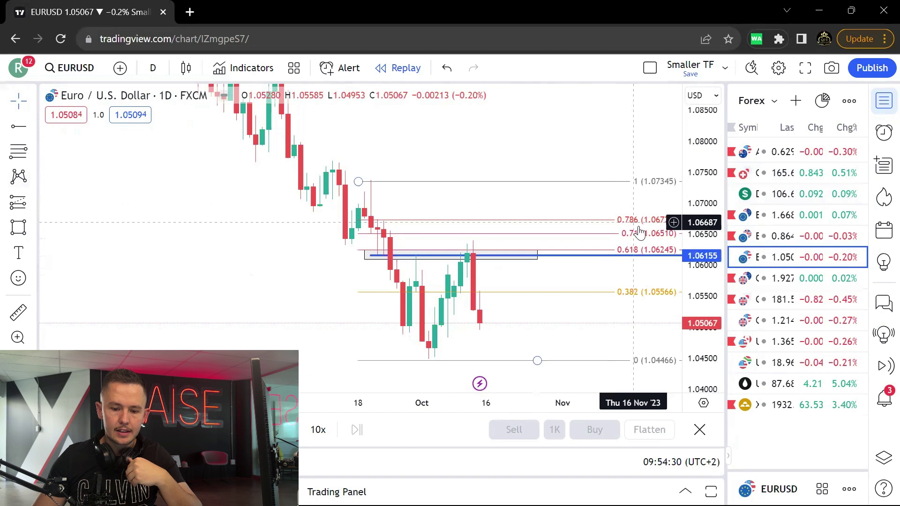
left_click(536, 359)
key("Delete")
scroll(546, 242, "down", 1)
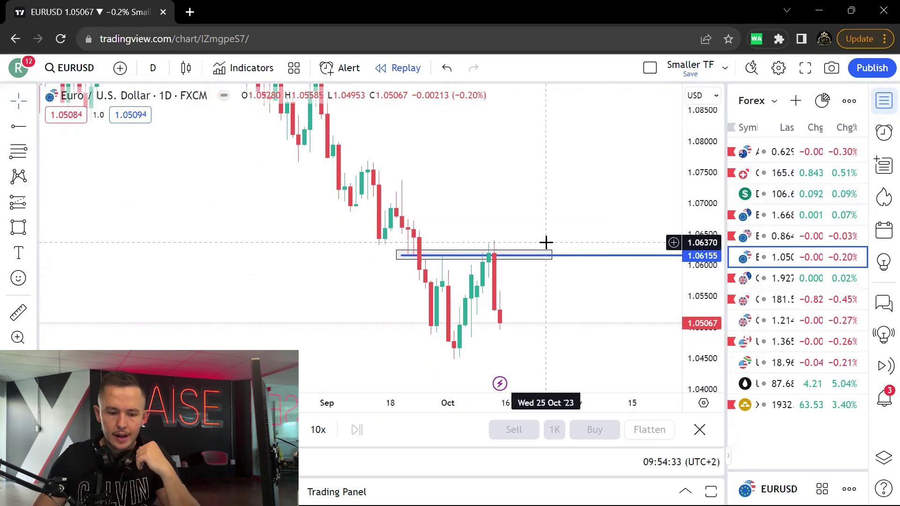
- Switch the EURUSD chart to the 4-hour timeframe and review the price action around the rectangle zone
left_click(153, 68)
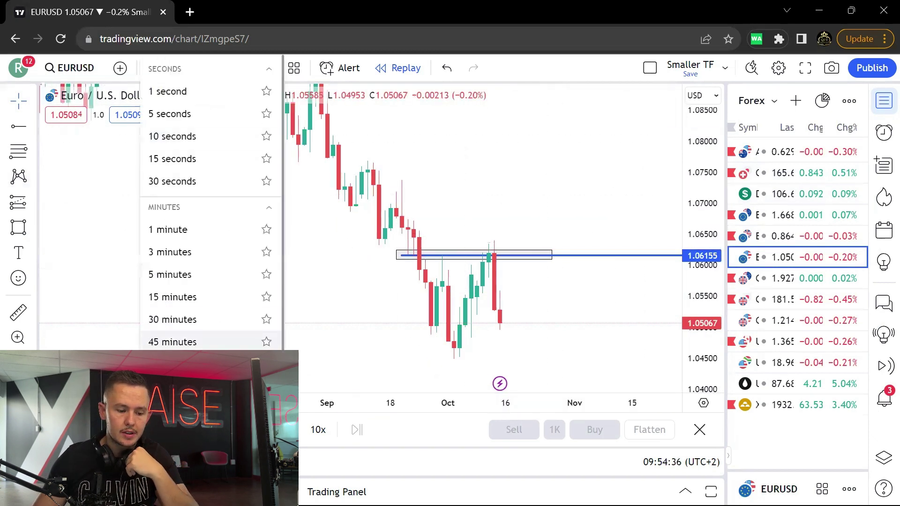
scroll(244, 262, "down", 3)
left_click(243, 318)
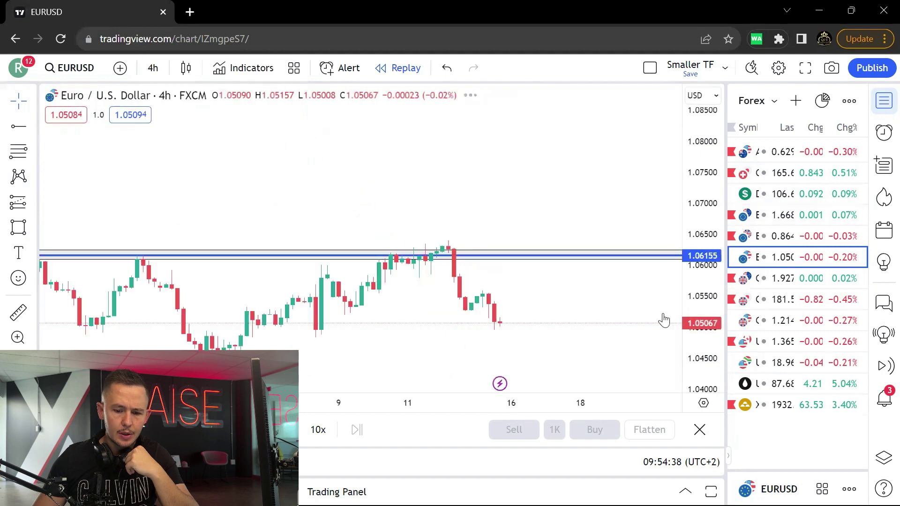
scroll(589, 271, "down", 5)
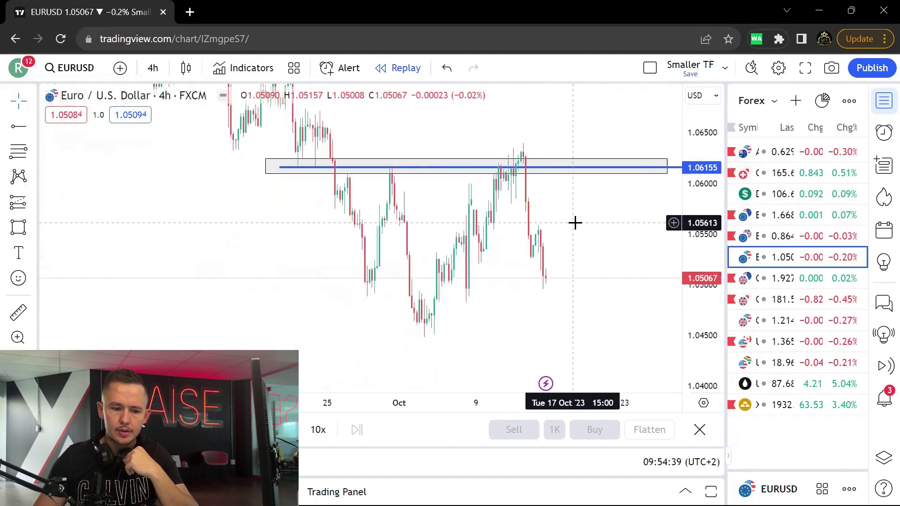
scroll(553, 264, "up", 2)
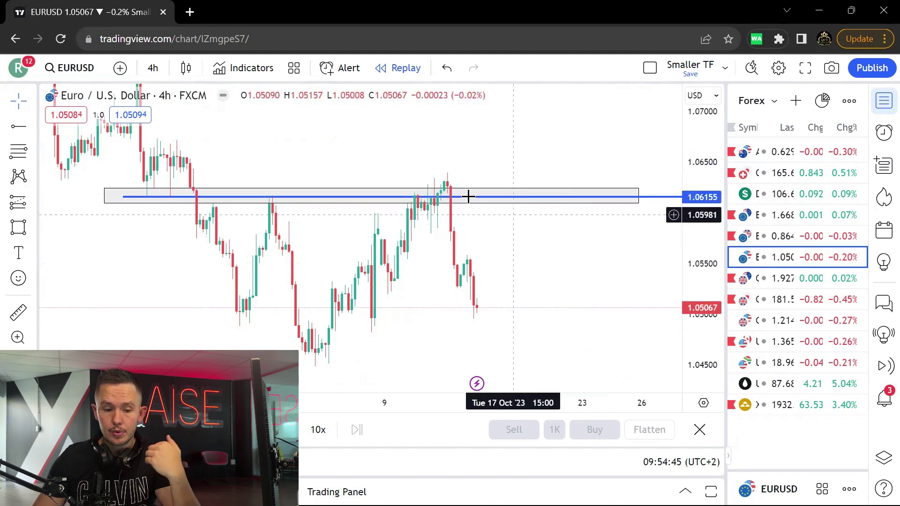
scroll(599, 261, "down", 1)
left_click_drag(600, 261, 548, 261)
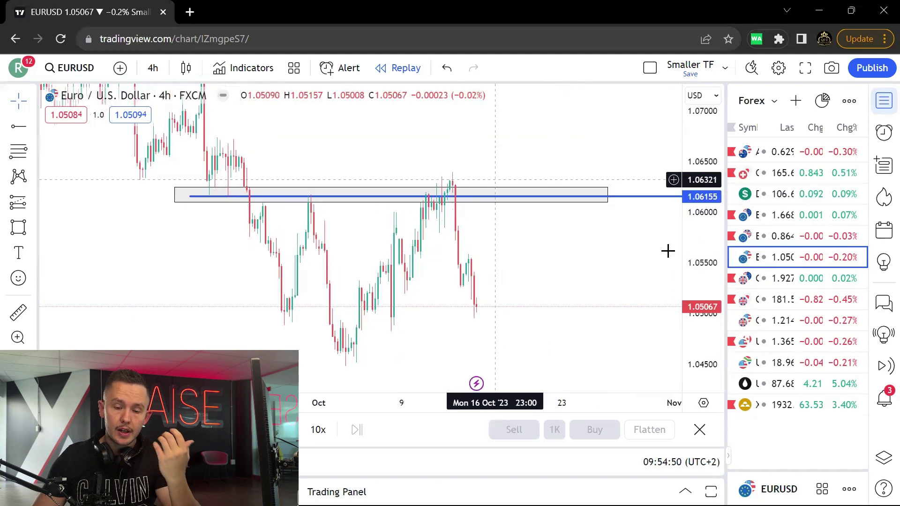
left_click_drag(691, 291, 690, 309)
left_click_drag(587, 257, 570, 255)
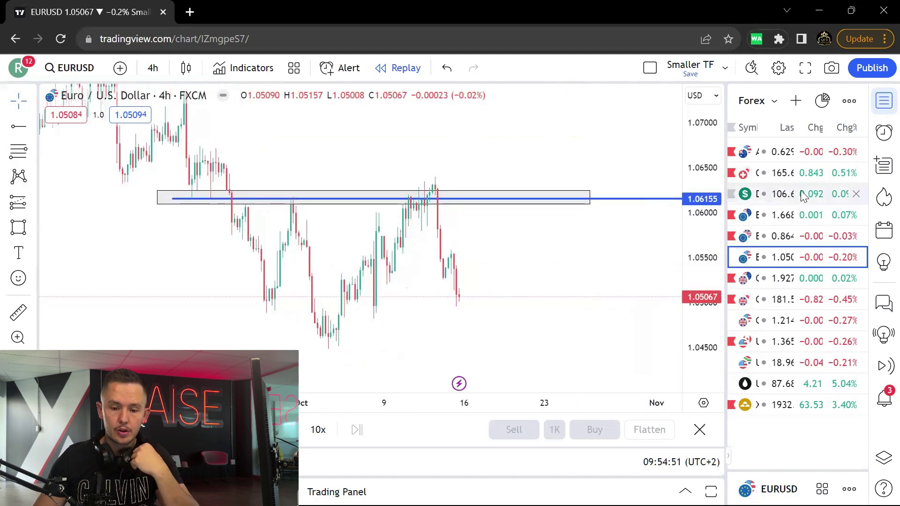
- Load the U.S. Dollar Index (DXY) chart and set it to the 6-hour timeframe
left_click(792, 196)
left_click(152, 68)
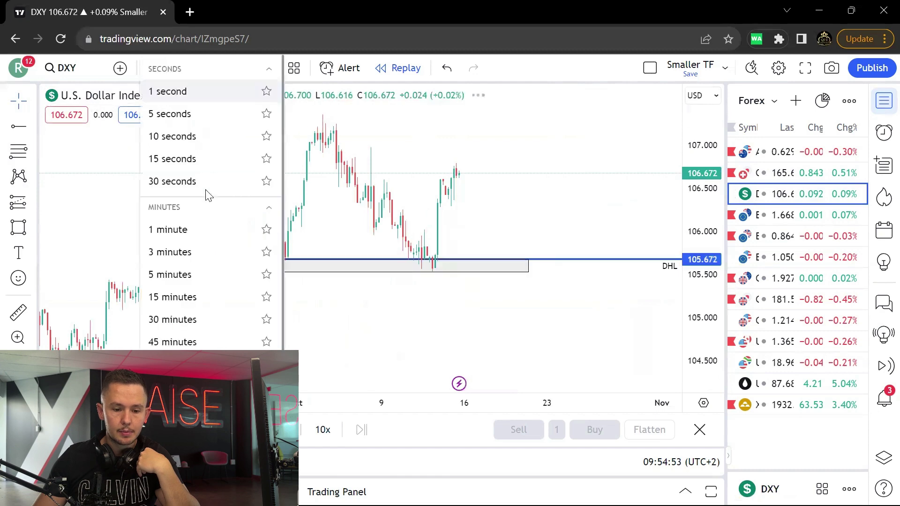
scroll(201, 176, "down", 5)
left_click(197, 339)
- Add a horizontal ray on the DXY chart at about 106.736, level with the late-September swing high
left_click_drag(496, 205, 508, 231)
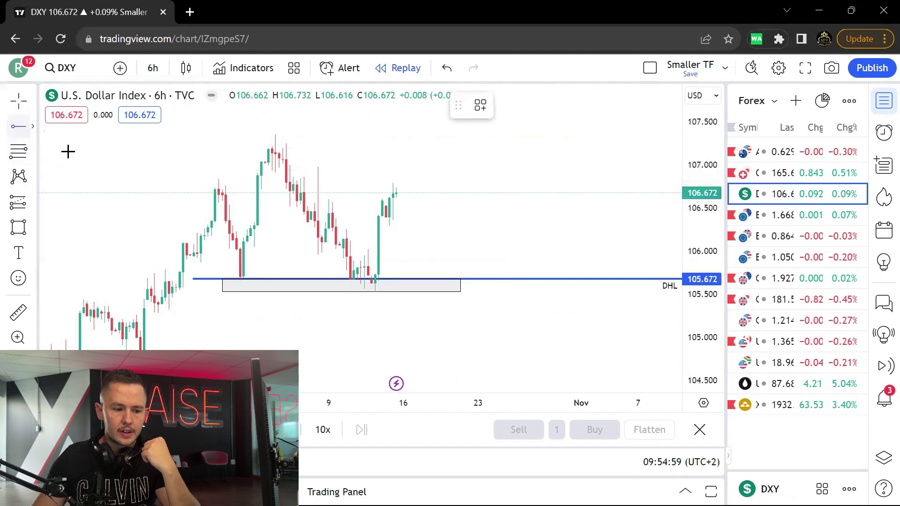
left_click(123, 179)
left_click_drag(124, 180, 125, 187)
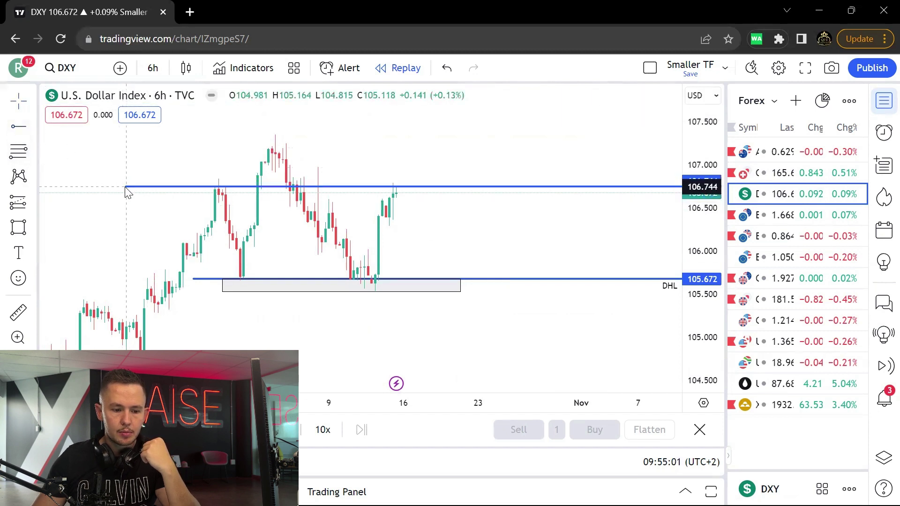
- Draw a Fibonacci retracement on the DXY from the early-October high at about 107.339 down to the October low
left_click(22, 158)
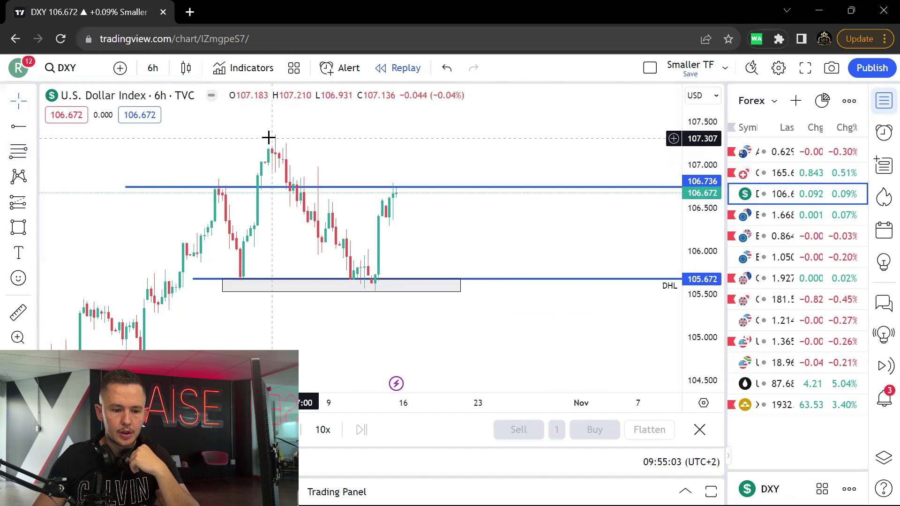
left_click(261, 135)
left_click(456, 288)
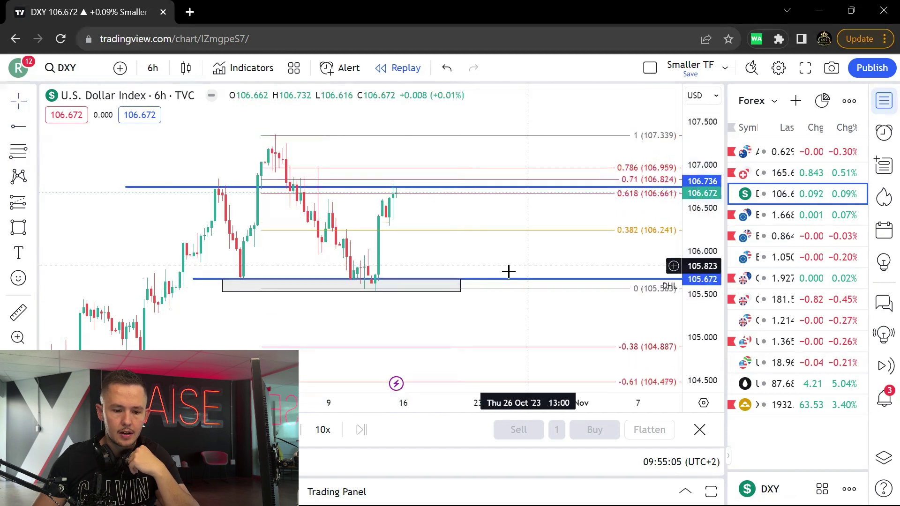
- Move the DXY rectangle onto the 106.736 line, spanning about 106.67 to 106.96 until about 25 October, and delete the Fibonacci retracement
left_click(432, 291)
left_click_drag(439, 278, 510, 182)
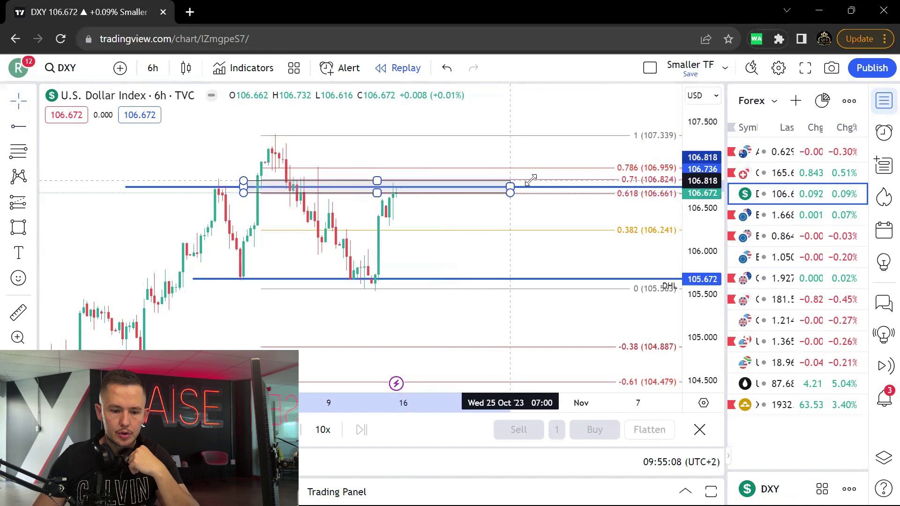
left_click(630, 169)
key("Delete")
left_click_drag(510, 181, 515, 167)
left_click(520, 156)
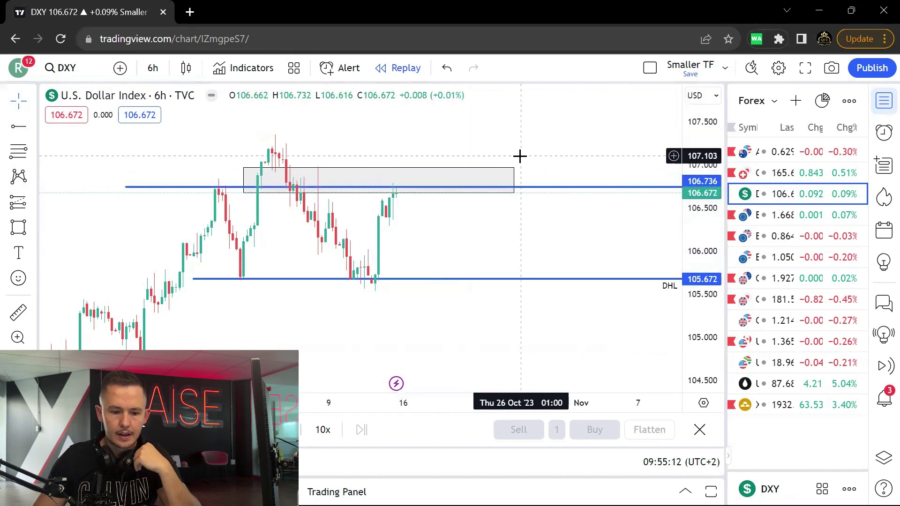
- Draw a Path arrow on the DXY from the latest candle at the 106.736 line down to the 105.672 line at about 19 October
scroll(552, 231, "down", 2)
left_click_drag(552, 240, 552, 243)
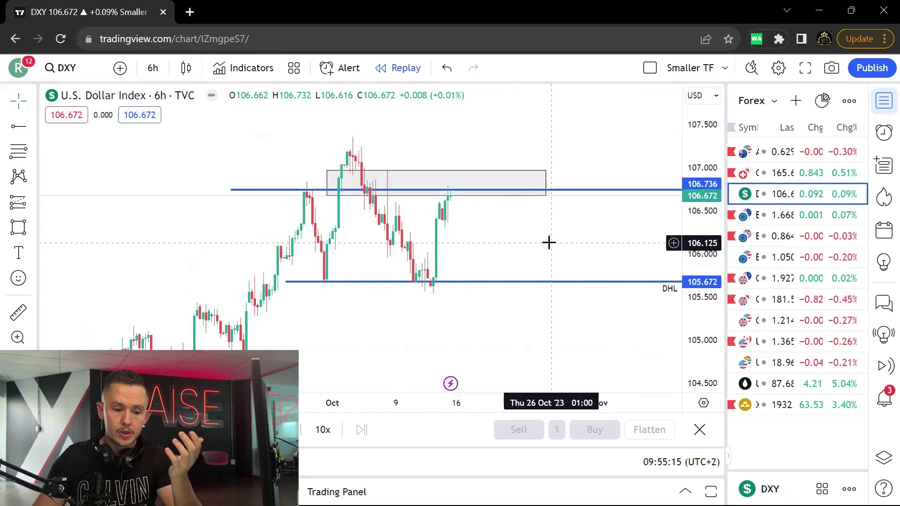
scroll(507, 194, "up", 2)
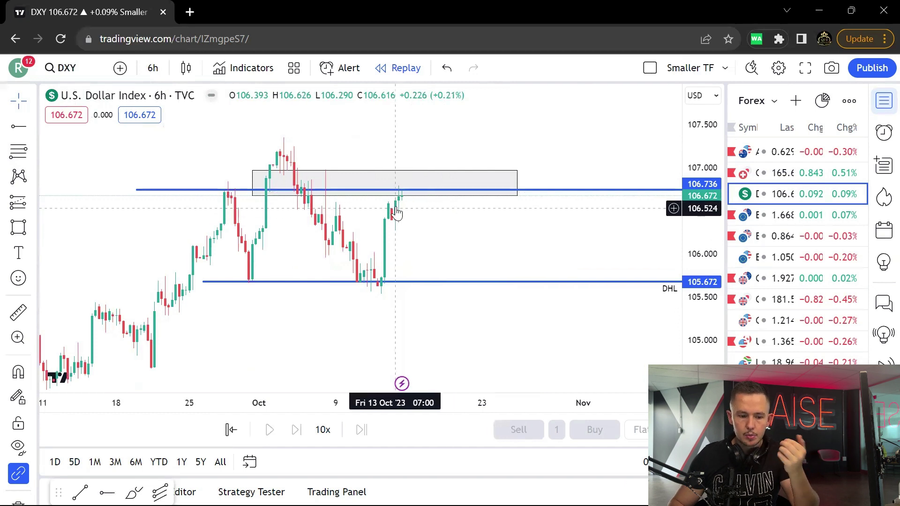
left_click_drag(396, 213, 433, 210)
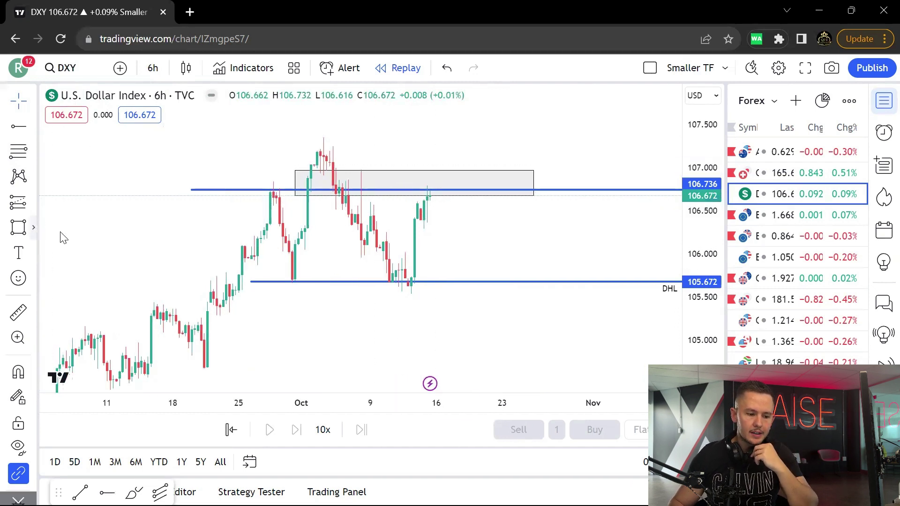
left_click(34, 228)
left_click(76, 366)
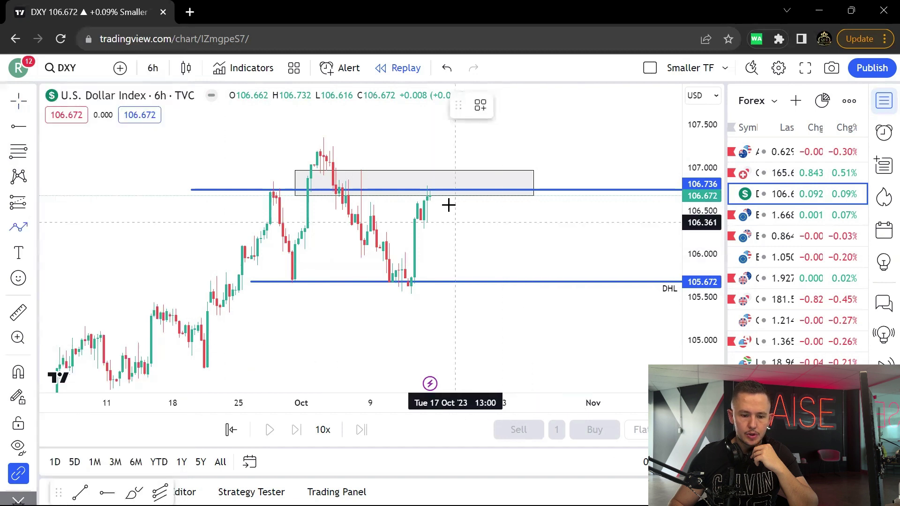
left_click(433, 191)
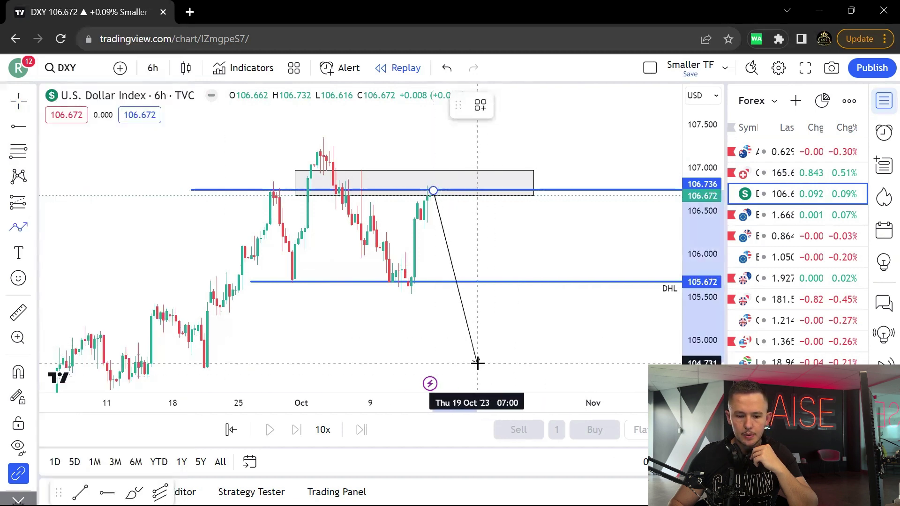
double_click(474, 282)
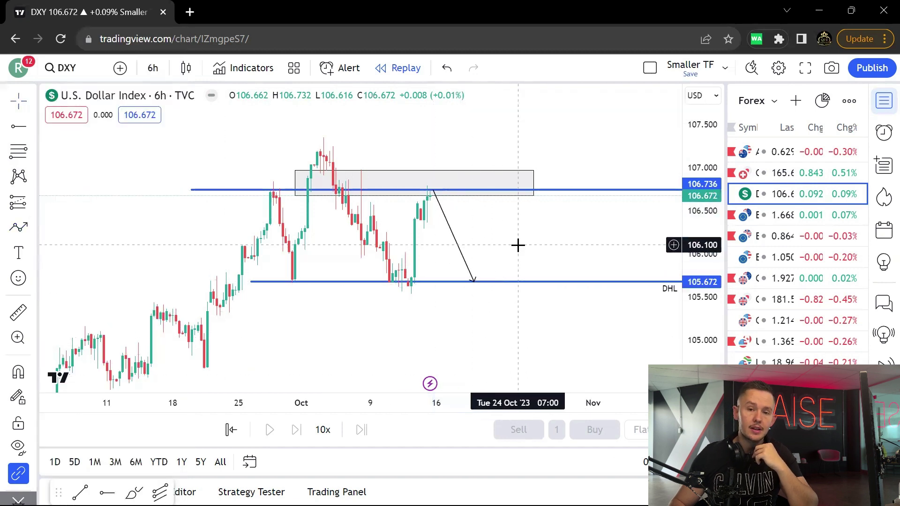
- Try the arrow's tip lower at about 105.31, and place it on the 105.672 line at about 18 October
scroll(517, 245, "up", 2)
left_click_drag(518, 245, 534, 225)
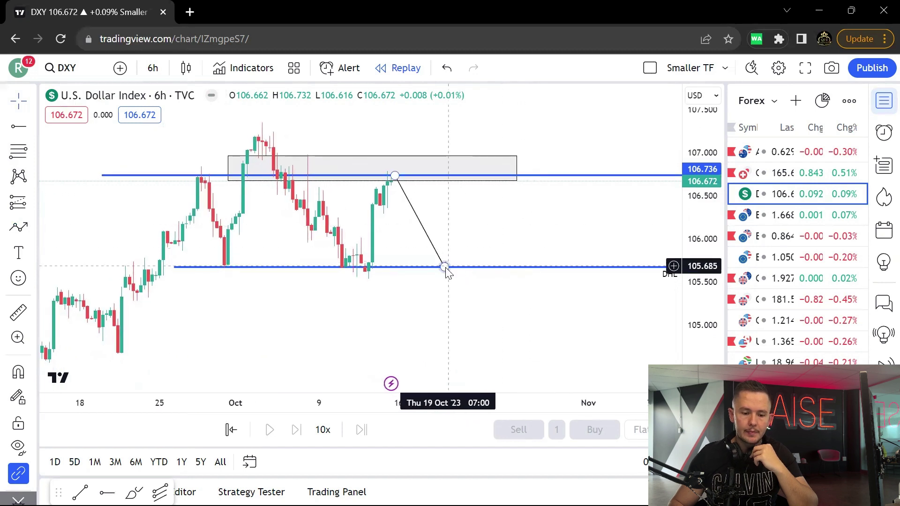
left_click_drag(446, 267, 444, 298)
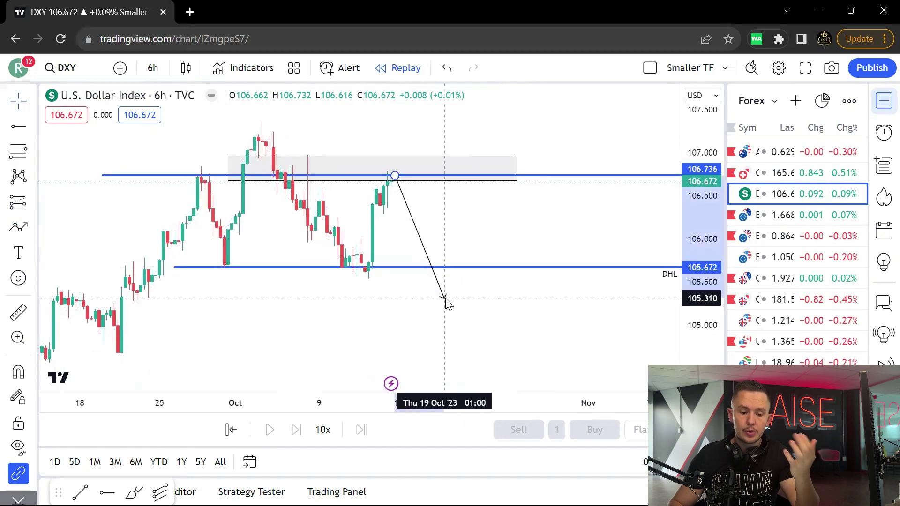
left_click_drag(444, 298, 437, 267)
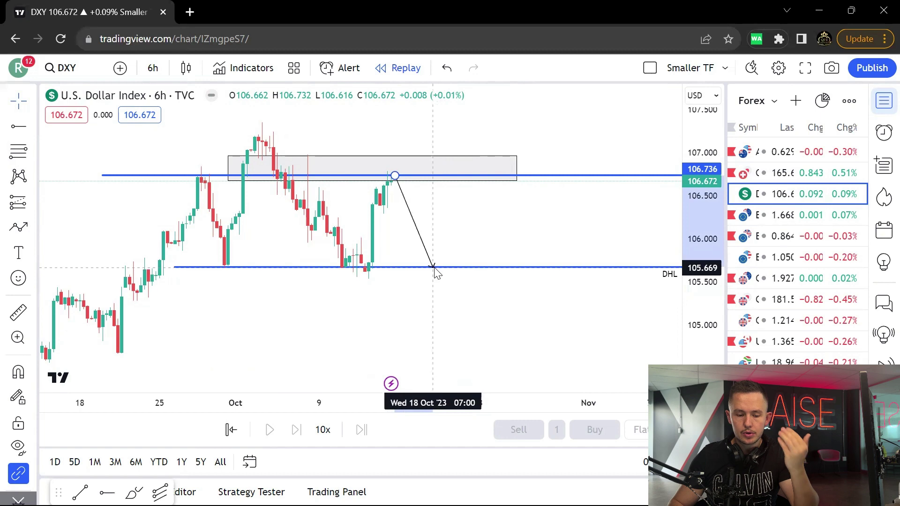
left_click(460, 239)
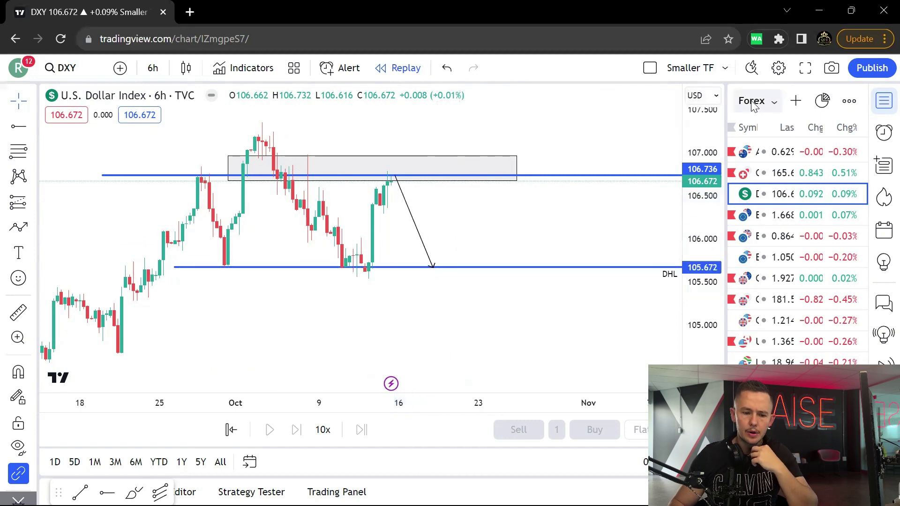
- Go through the EURGBP and EURAUD 6-hour charts and load EURUSD
left_click(790, 240)
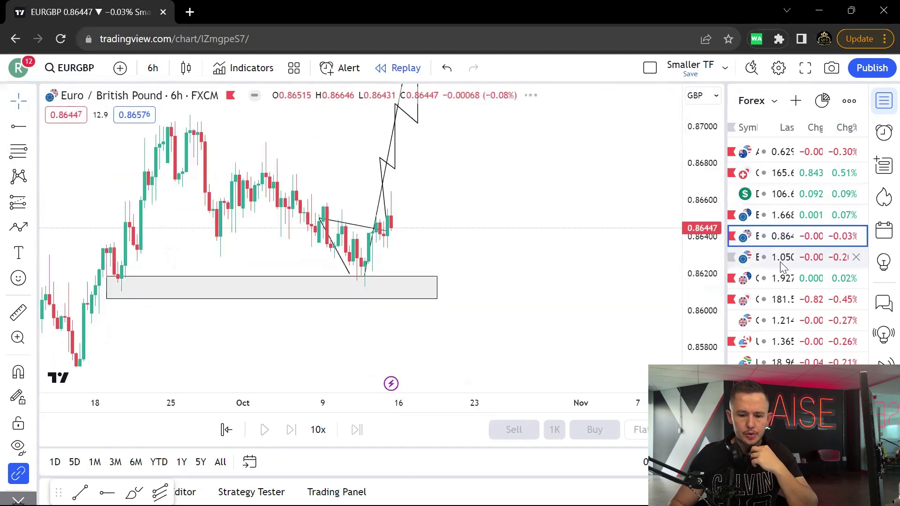
left_click(780, 219)
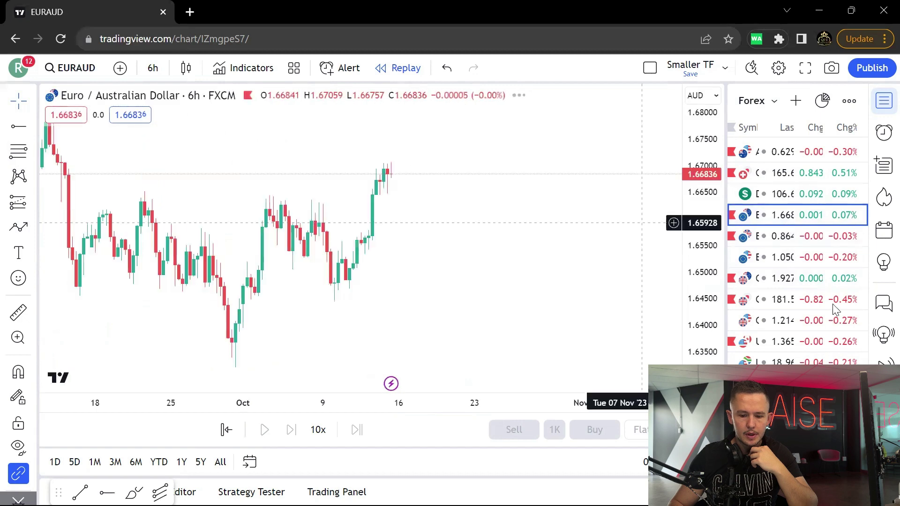
left_click(788, 259)
- Set the EURUSD chart to the 1-hour timeframe and examine the price move down from the 1.06155 zone
scroll(627, 264, "left", 3)
scroll(676, 249, "up", 3)
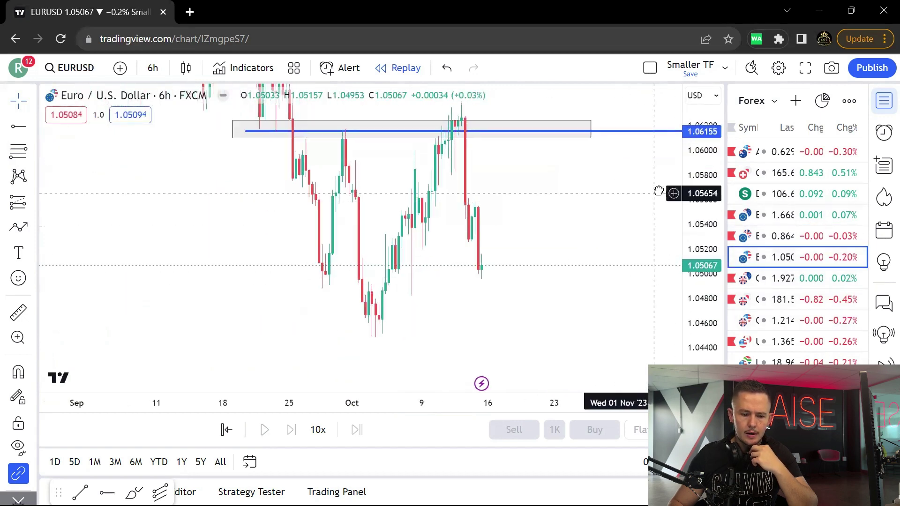
left_click(165, 70)
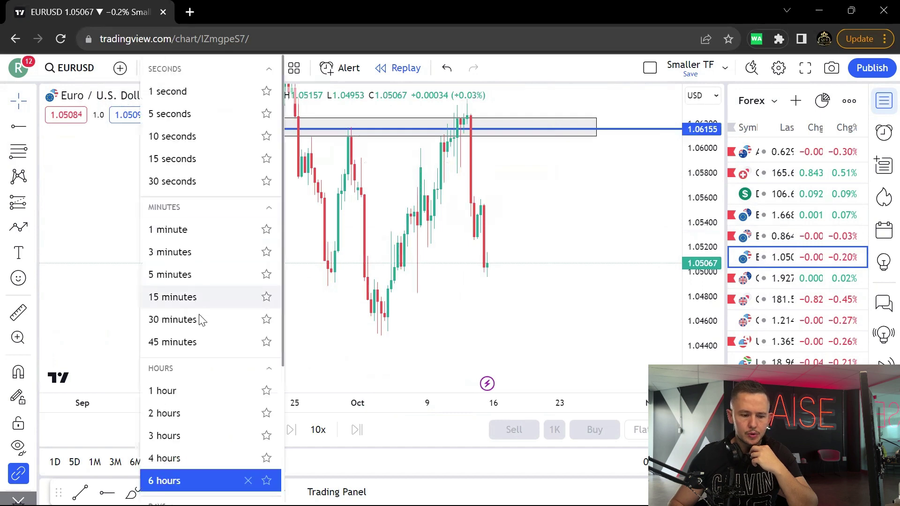
left_click(185, 391)
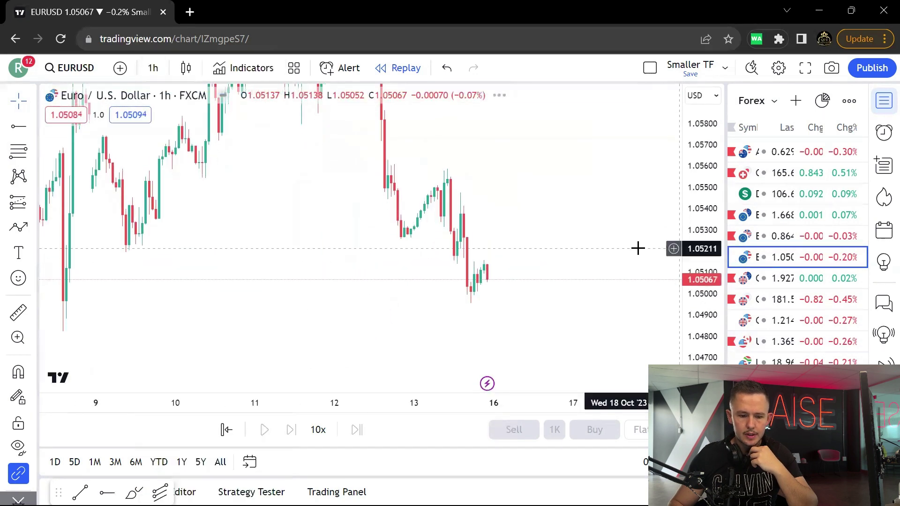
scroll(633, 244, "down", 1)
scroll(637, 242, "down", 2)
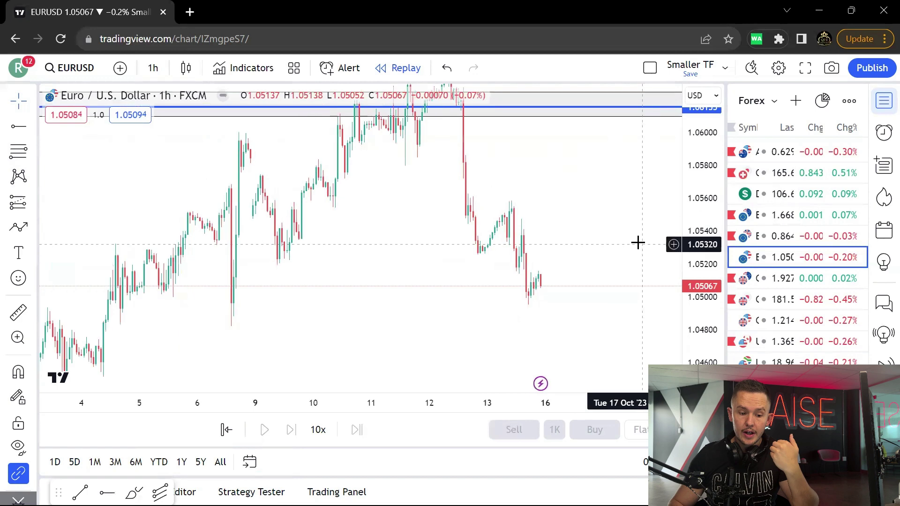
scroll(637, 242, "up", 2)
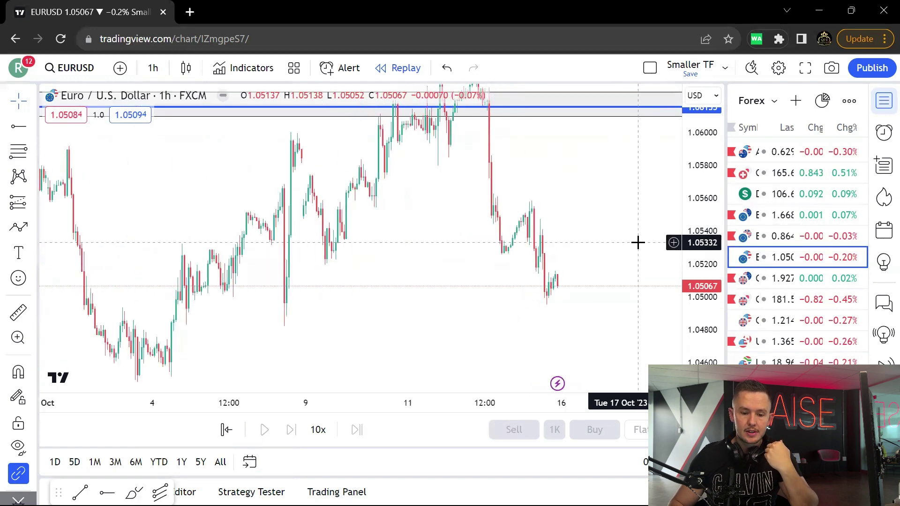
scroll(631, 211, "down", 2)
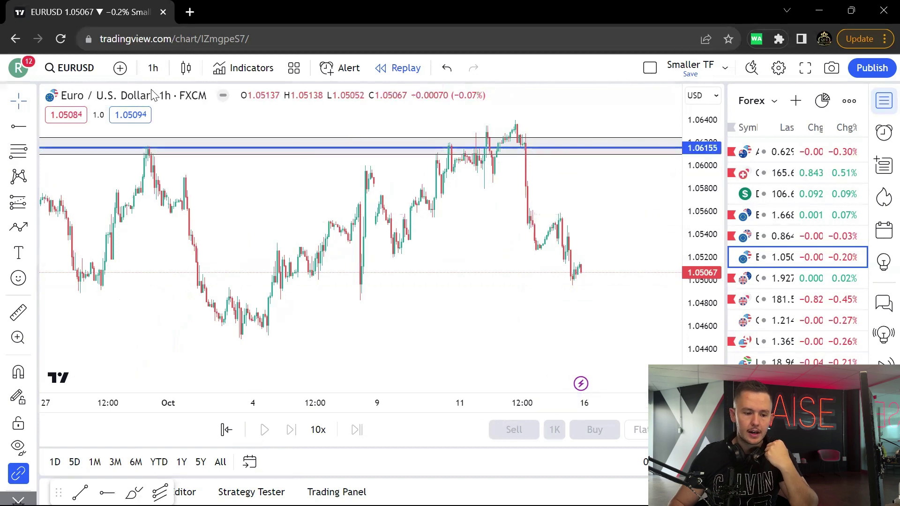
- Set the EURUSD chart to the 6-hour timeframe and remove all drawings from it
left_click(153, 68)
scroll(202, 288, "down", 4)
left_click(211, 280)
right_click(610, 209)
left_click(635, 435)
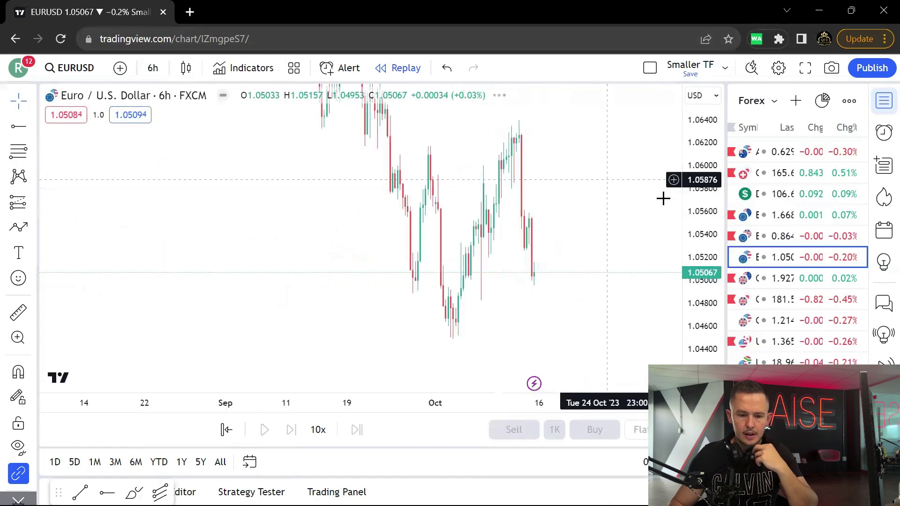
- Draw a Fibonacci retracement on EURUSD from the October low at 1.04517 up to the swing high at 1.06387, ending at 23 October
left_click_drag(695, 201, 695, 253)
scroll(535, 157, "up", 2)
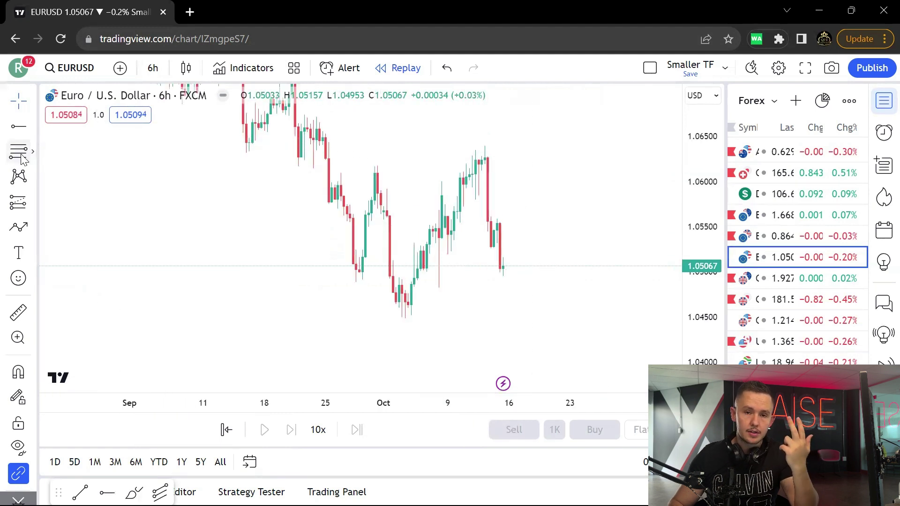
scroll(281, 145, "up", 1)
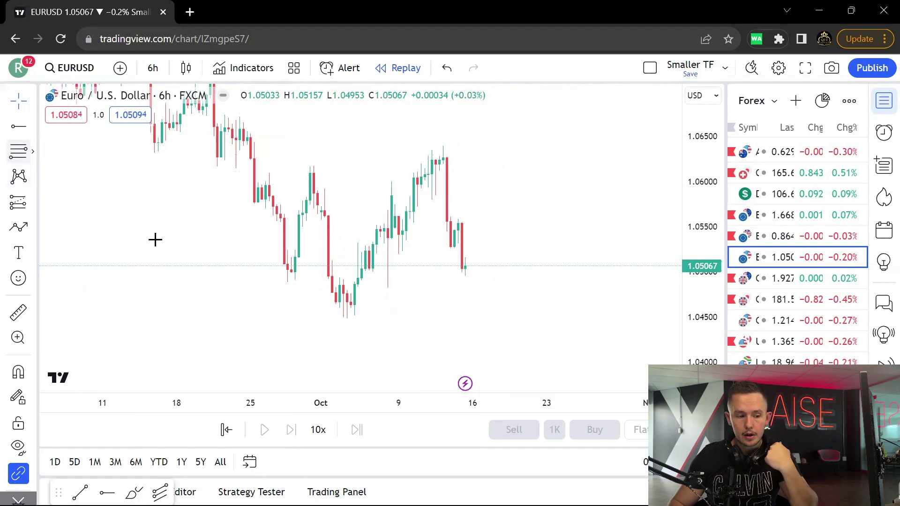
left_click(251, 315)
left_click(546, 145)
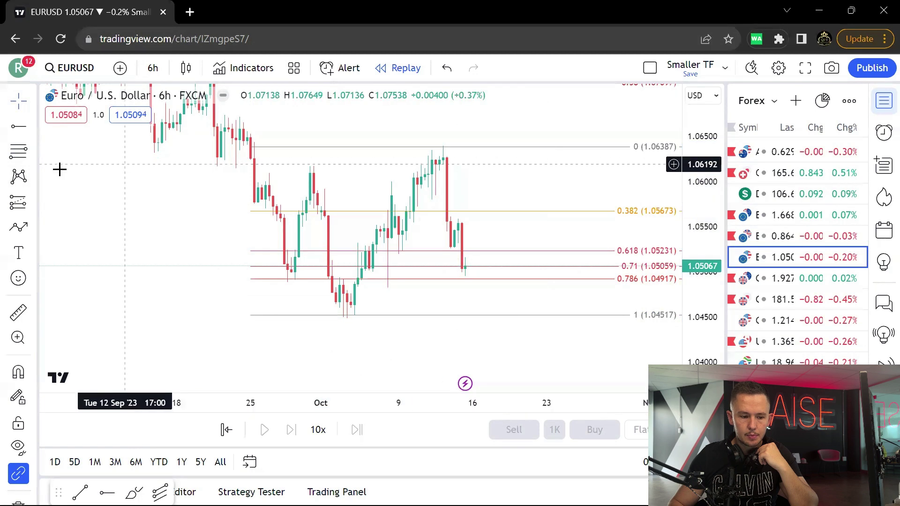
- Draw a rectangle over the 0.71 to 0.786 Fibonacci band, about 1.05062 to 1.04899, from 25 September to 24 October
left_click(34, 229)
left_click(98, 310)
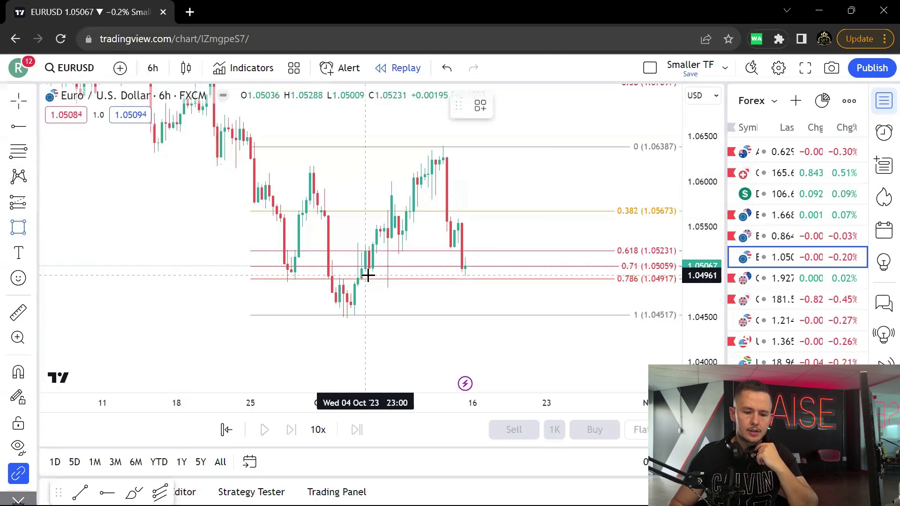
left_click(256, 266)
left_click(564, 280)
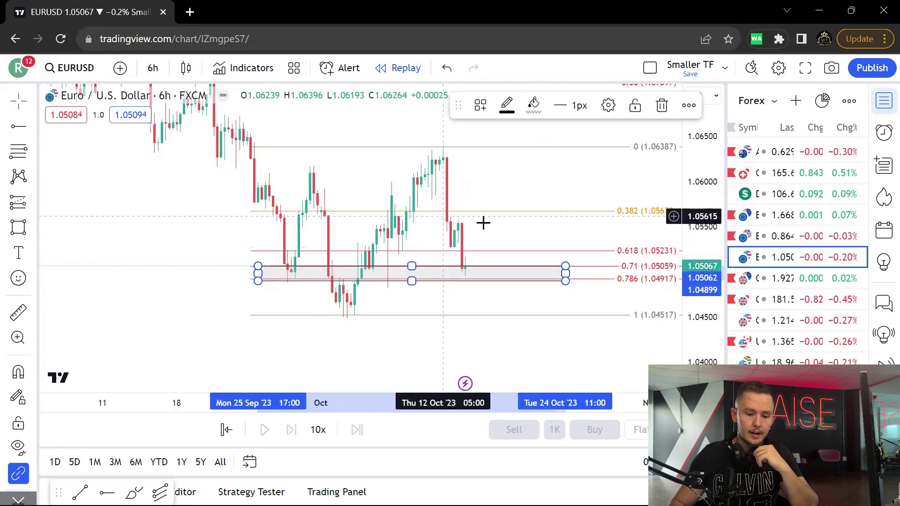
left_click(144, 204)
- Draw a small circle around the candle lows on 9 October at about 1.05273
left_click(33, 227)
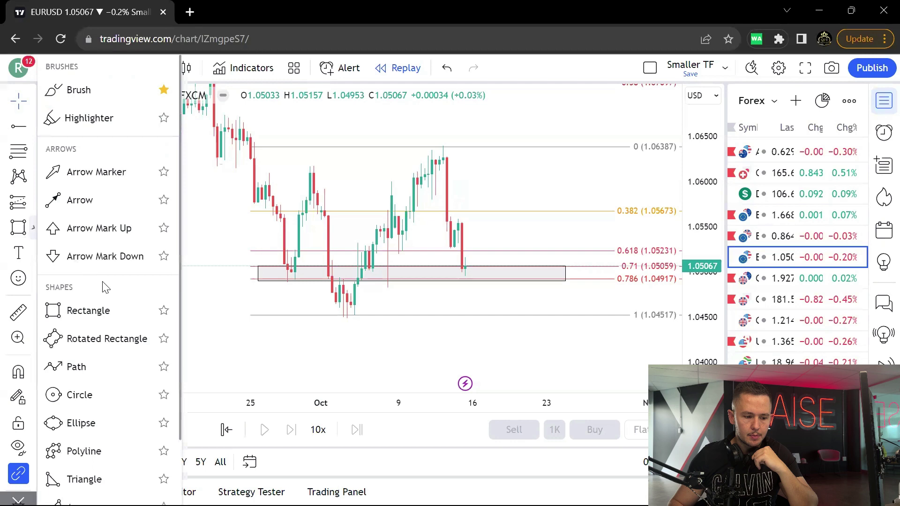
left_click(112, 395)
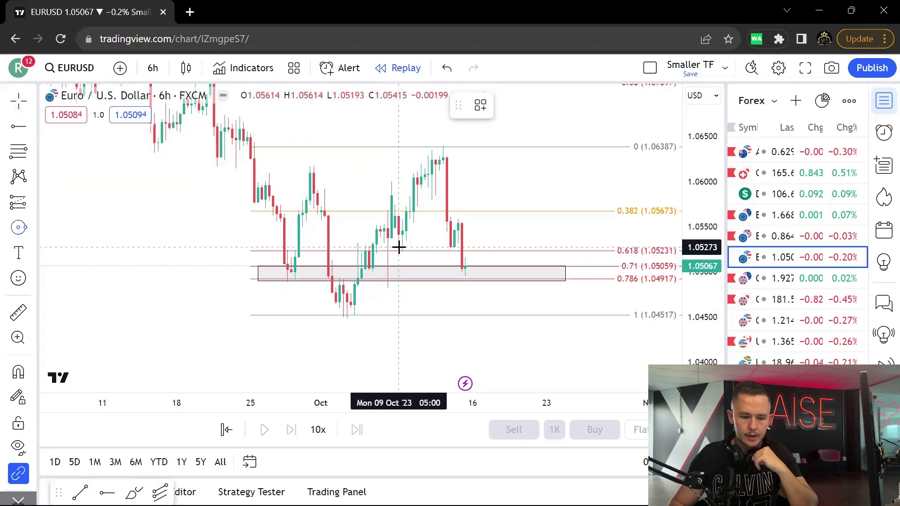
left_click(399, 254)
left_click(487, 244)
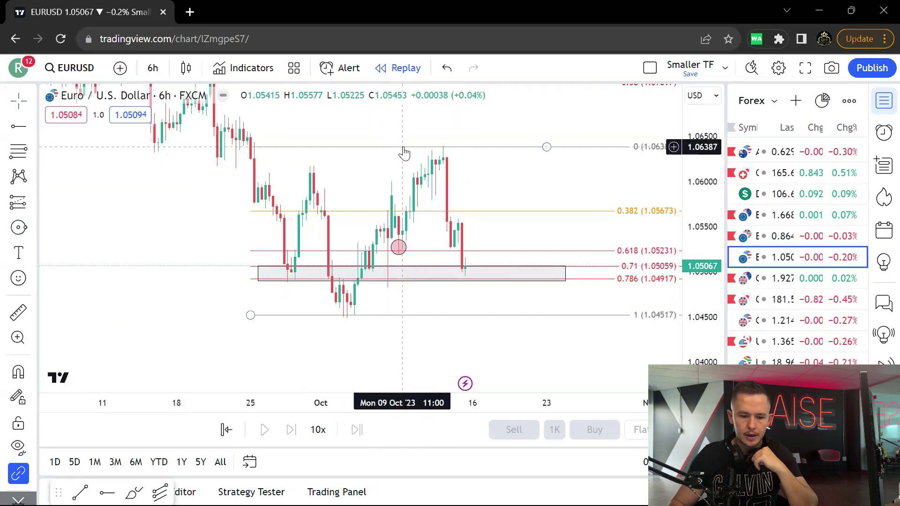
- Resize the rectangle to span 12 October to about 20 October with its upper edge at about 1.05226, and delete the Fibonacci retracement
left_click(261, 263)
mouse_move(261, 263)
left_mouse_down()
mouse_move(460, 251)
mouse_move(445, 253)
left_mouse_up()
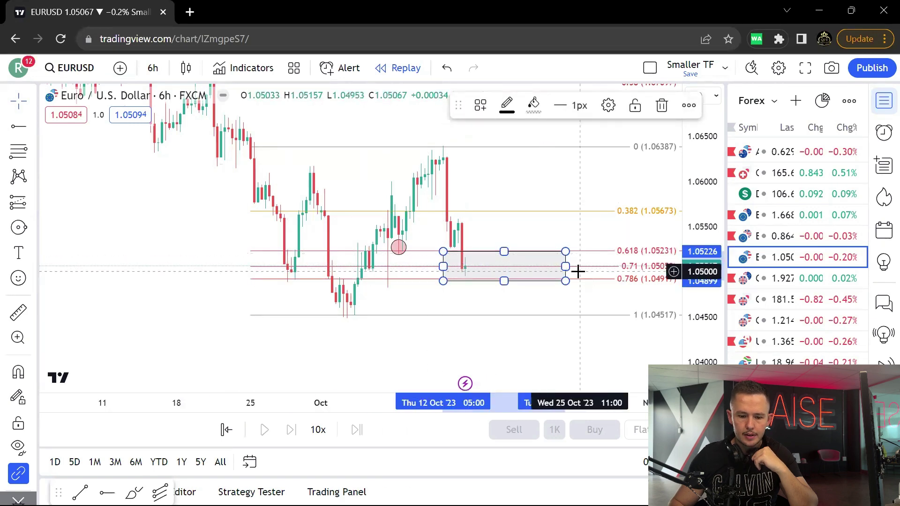
left_click_drag(565, 267, 533, 267)
left_click(616, 248)
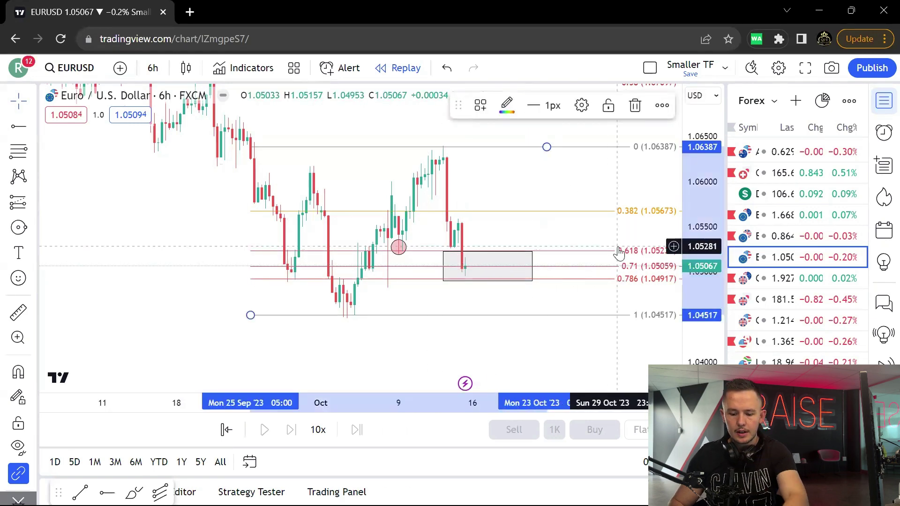
key("Delete")
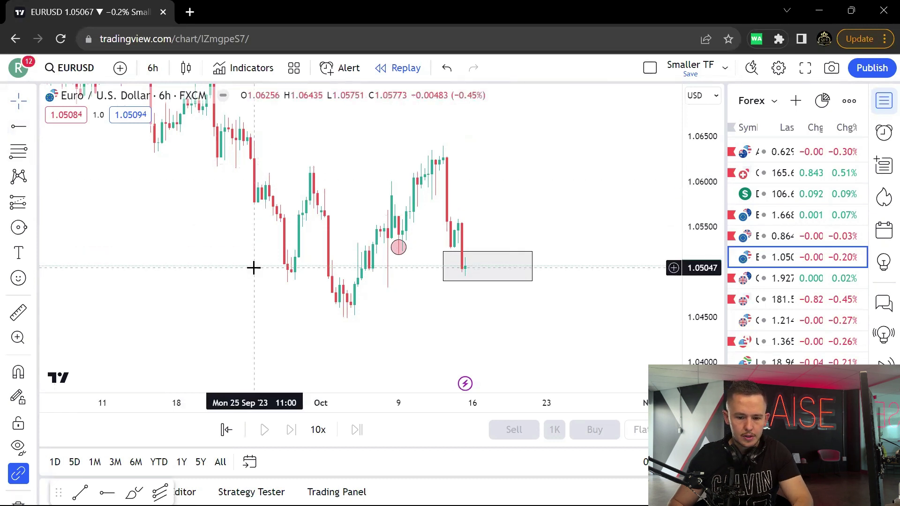
- Place a horizontal ray from 19 September at about 1.05016 through the rectangle and open its settings
key("alt+j")
left_click(199, 271)
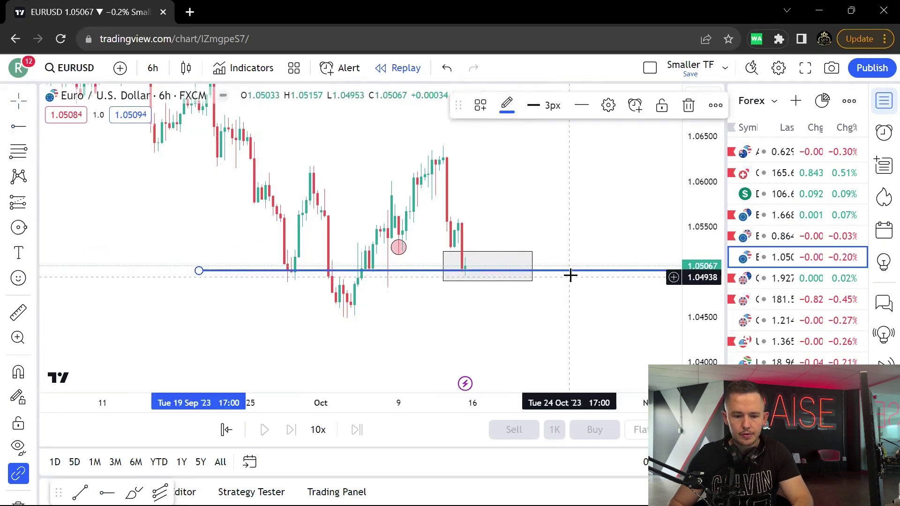
double_click(570, 273)
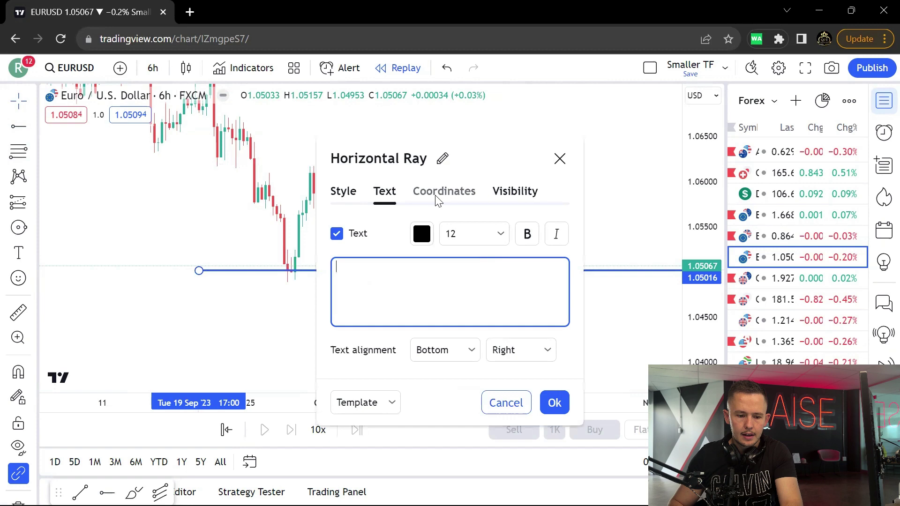
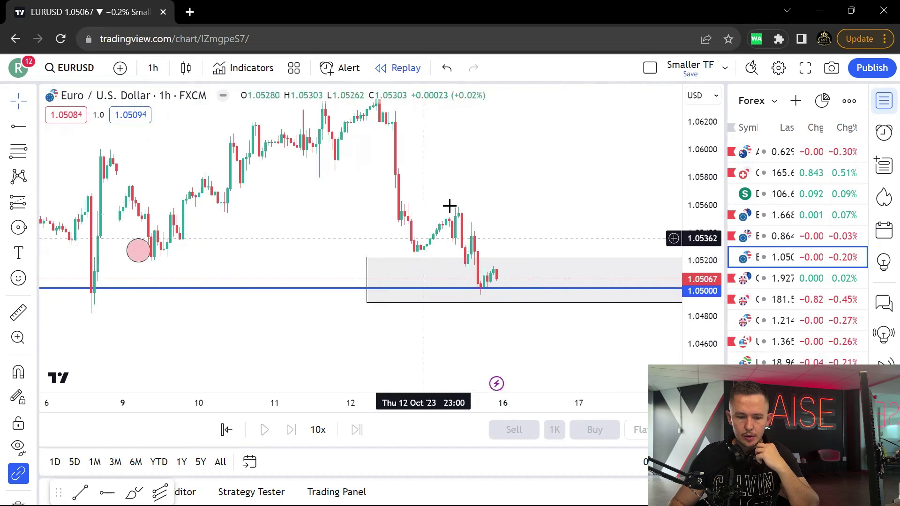
- Draw a thin rectangle between about 1.0541 and 1.0546, from 13 October 12:00 to about 17 October
left_click(32, 228)
left_click(87, 311)
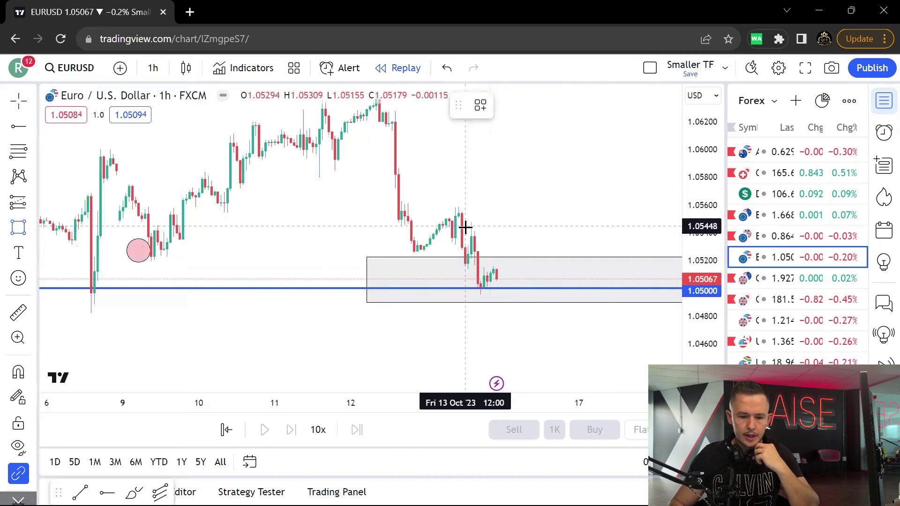
left_click(577, 226)
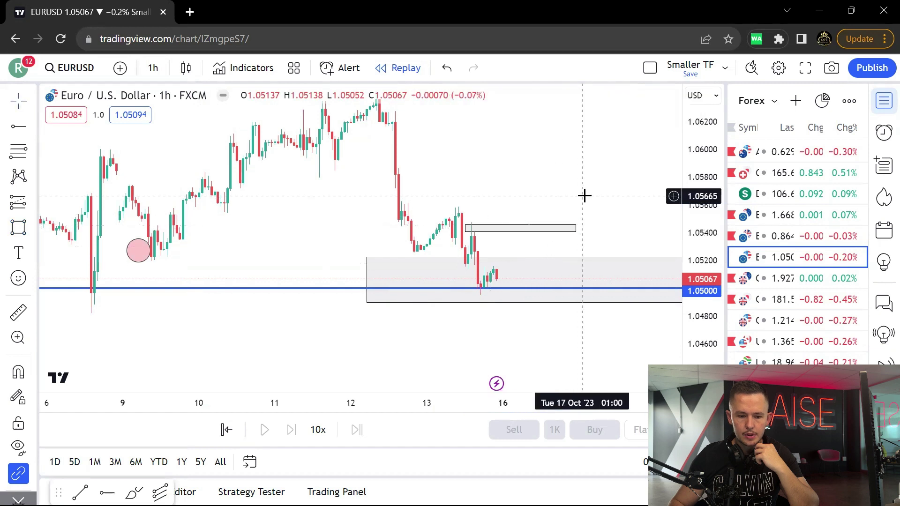
- Draw a path from the latest candles up to about 1.0560, back to about 1.0522, and up to about 1.0673 on 17 October
scroll(590, 190, "down", 2)
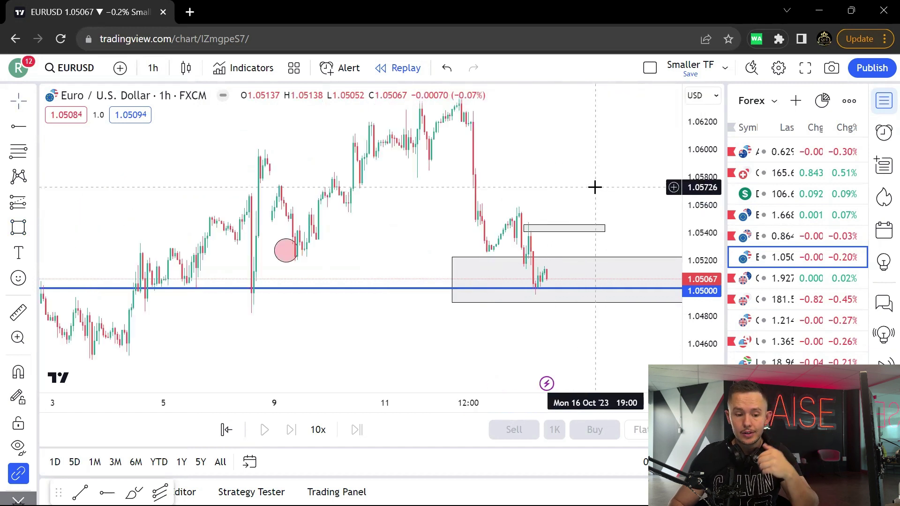
scroll(594, 187, "down", 1)
left_click_drag(508, 213, 427, 237)
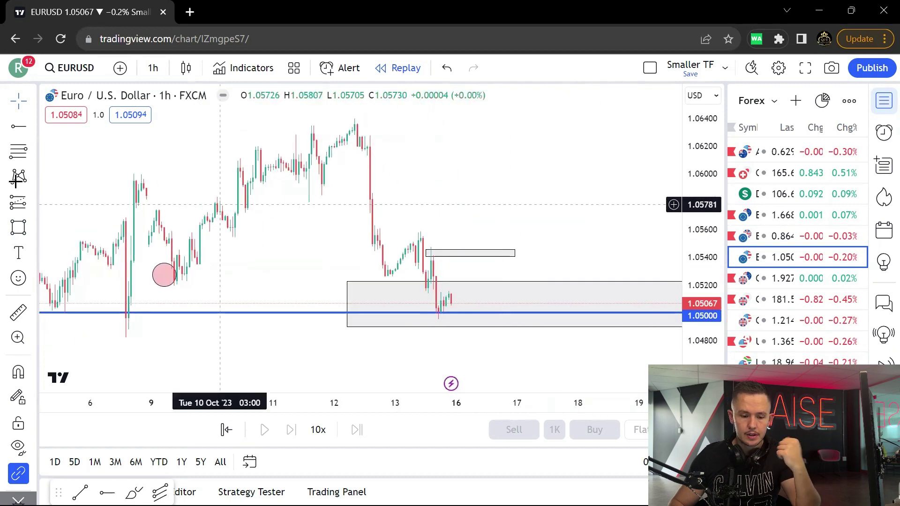
left_click(33, 232)
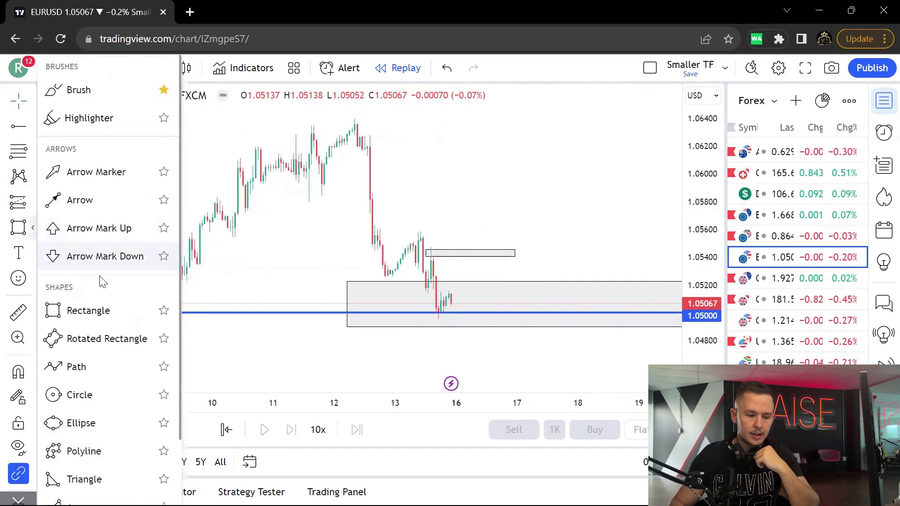
left_click(117, 367)
scroll(585, 263, "down", 2)
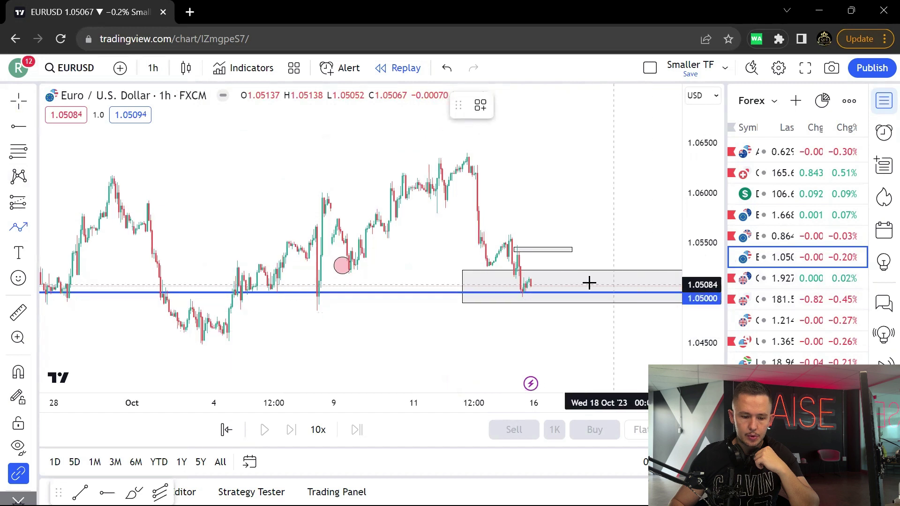
left_click(526, 286)
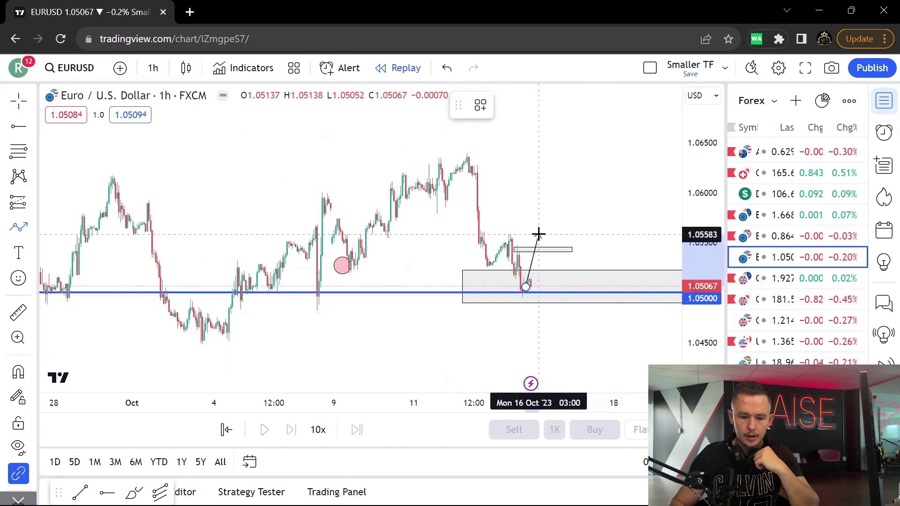
left_click(561, 269)
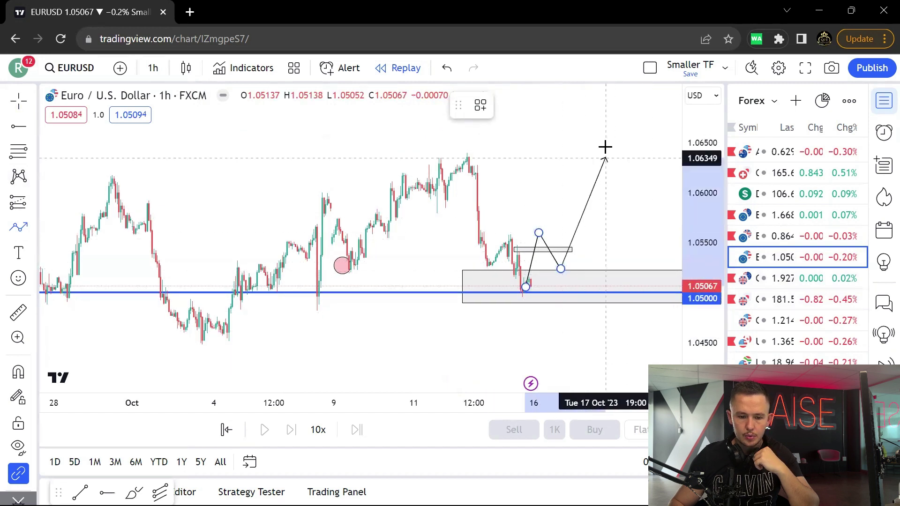
double_click(608, 121)
- Place a horizontal ray from 4 October at about 1.04824 and extend the large rectangle's lower edge down to it
scroll(617, 176, "up", 2)
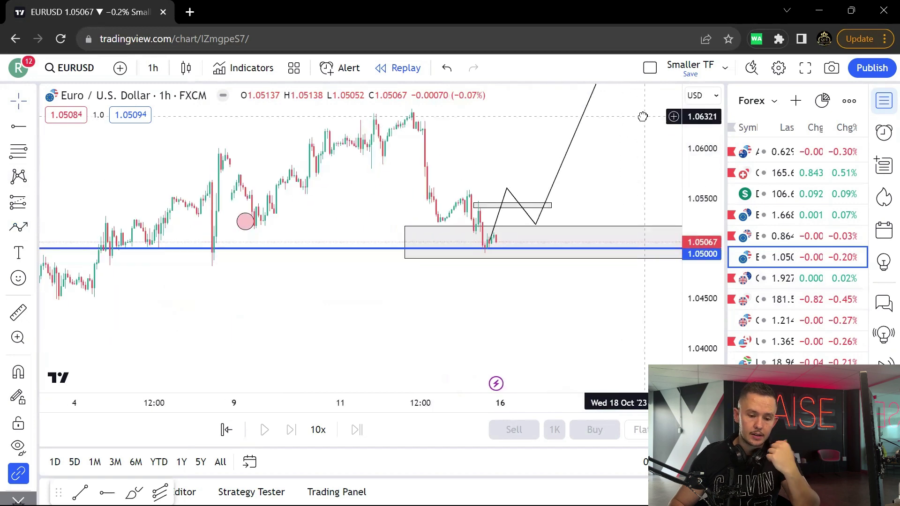
scroll(529, 194, "down", 2)
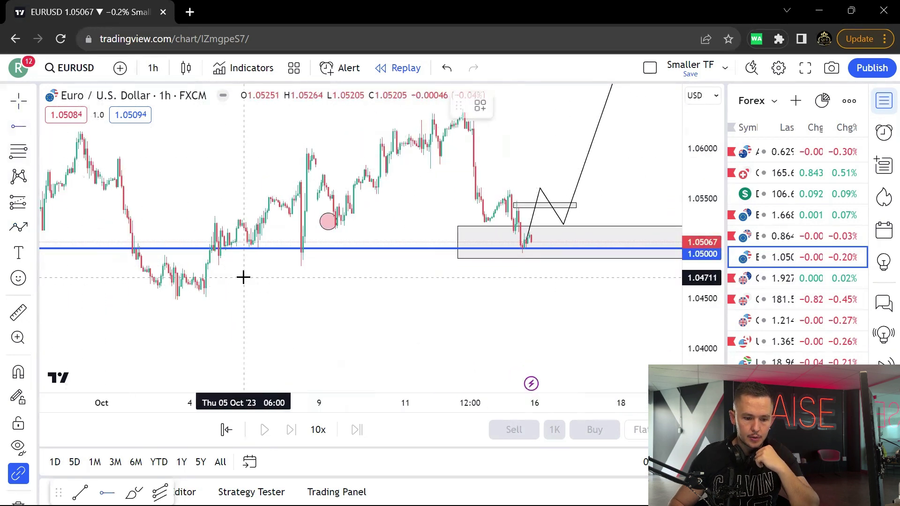
left_click(227, 272)
left_click_drag(227, 273, 217, 266)
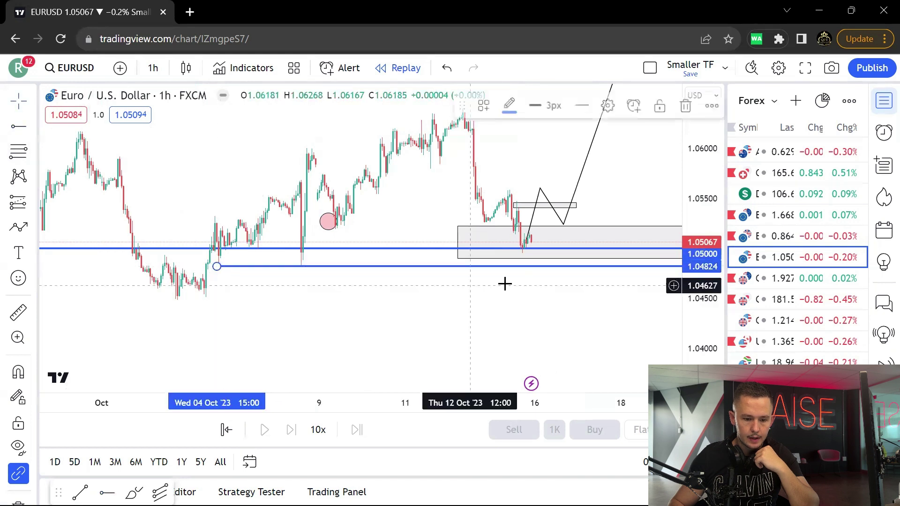
left_click_drag(458, 260, 459, 266)
left_click(560, 320)
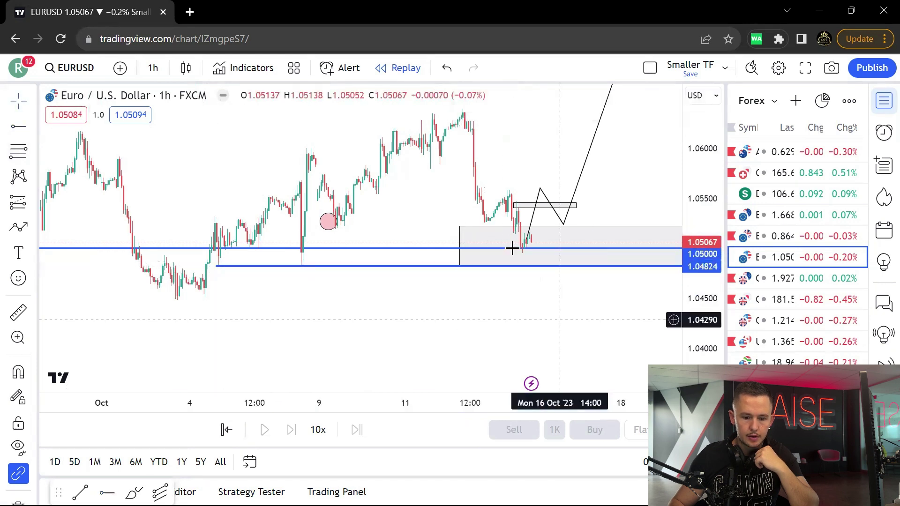
- Reshape the path to dip below the lower ray to about 1.0460, return to about 1.0500, and fall to about 1.0335 on 19 October
left_click_drag(540, 189, 555, 287)
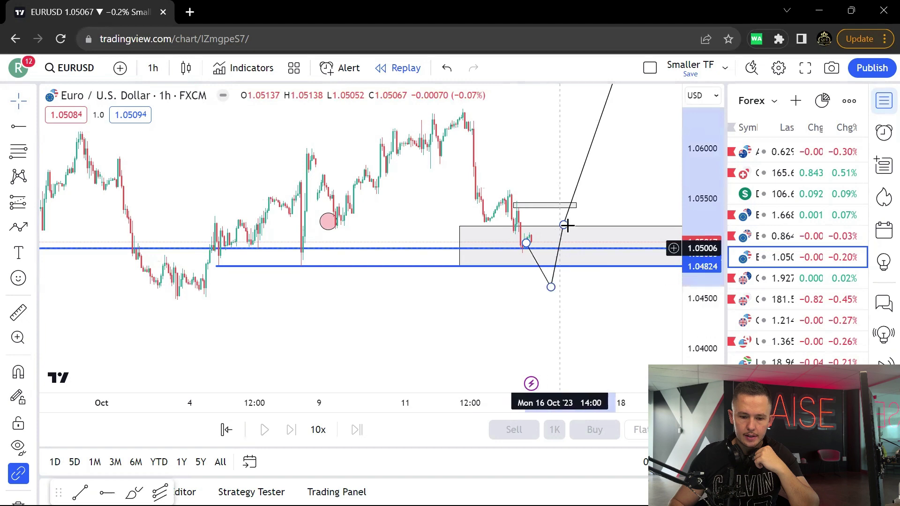
left_click_drag(565, 225, 569, 249)
left_click_drag(687, 290, 687, 333)
scroll(656, 313, "down", 2)
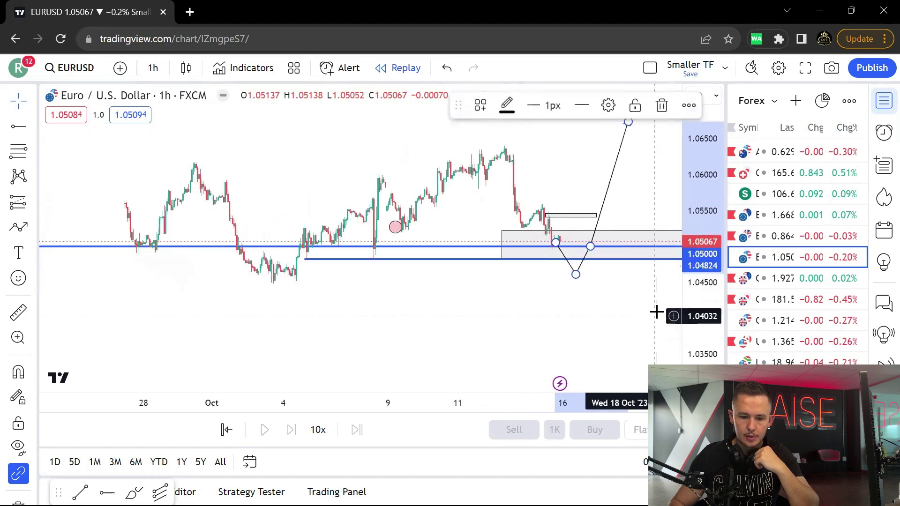
scroll(657, 311, "down", 2)
left_click_drag(604, 310, 508, 299)
mouse_move(544, 112)
left_mouse_down()
mouse_move(603, 351)
mouse_move(589, 370)
left_mouse_up()
left_click_drag(607, 309, 653, 276)
scroll(654, 282, "up", 3)
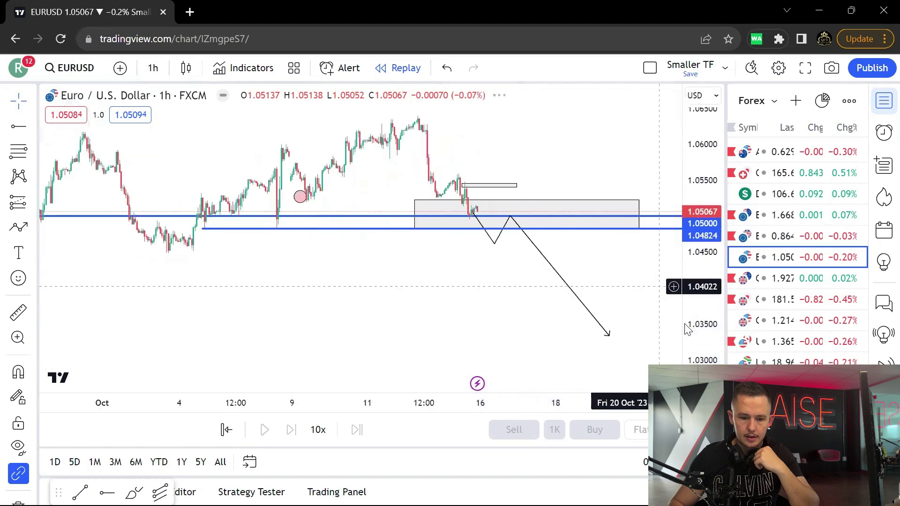
left_click_drag(682, 315, 681, 261)
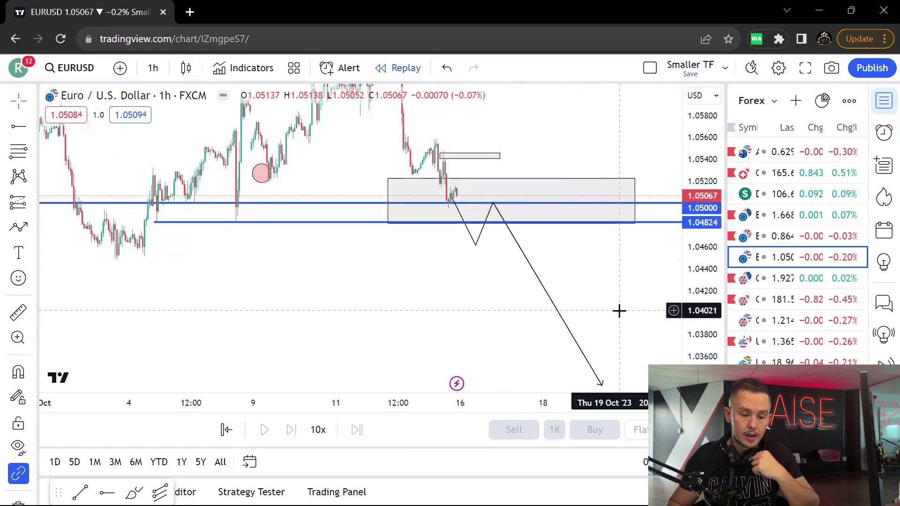
scroll(619, 311, "down", 2)
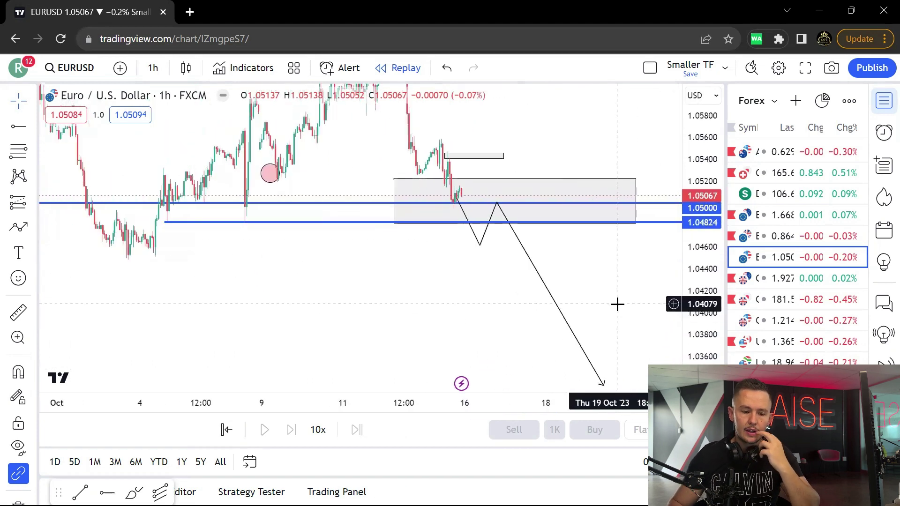
left_click_drag(610, 308, 606, 324)
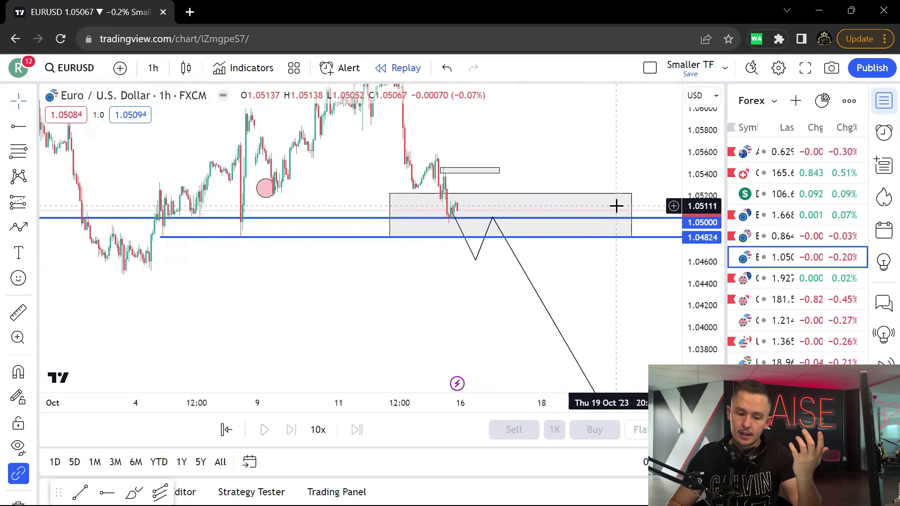
- Delete the projected path, the large rectangle and the lower horizontal ray at 1.04824
left_click(527, 274)
key("Delete")
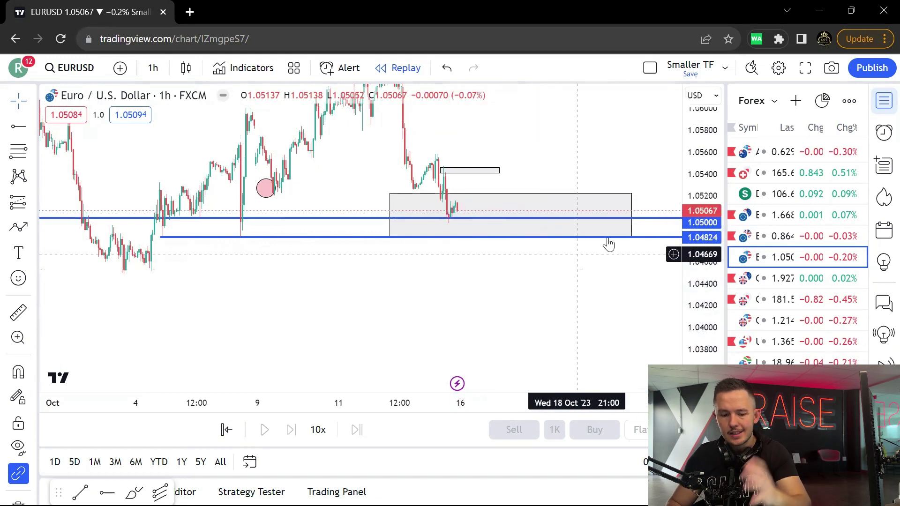
left_click(628, 204)
key("Delete")
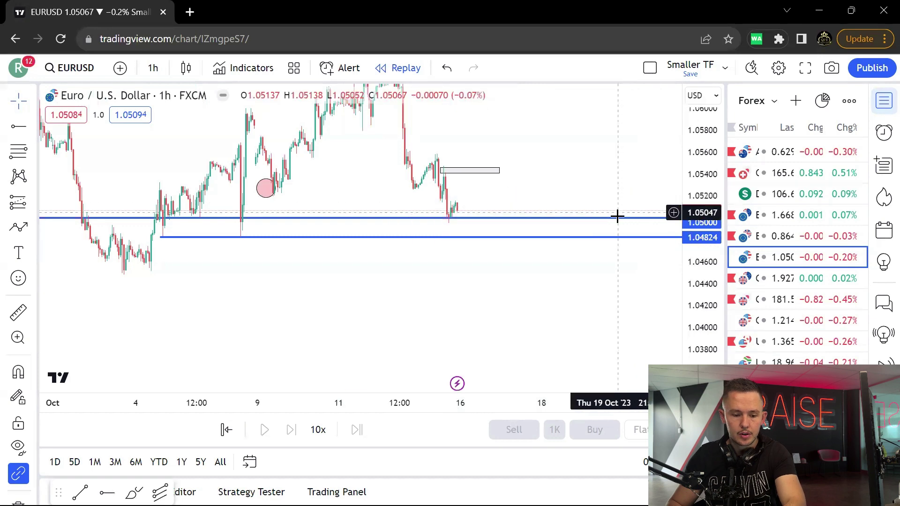
left_click(601, 238)
key("Delete")
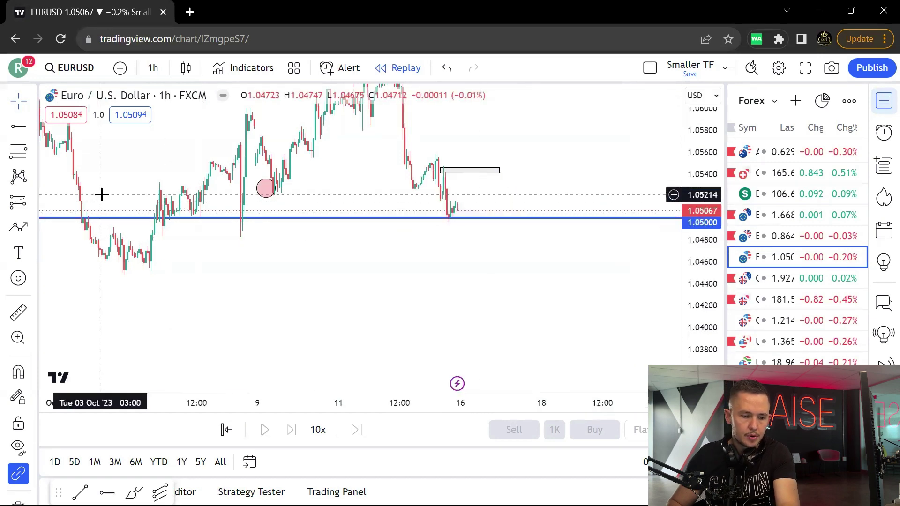
- Draw a thin rectangle below the 1.05000 ray, between about 1.0490 and 1.0481, from 4 October to 19 October
left_click(32, 227)
left_click(89, 311)
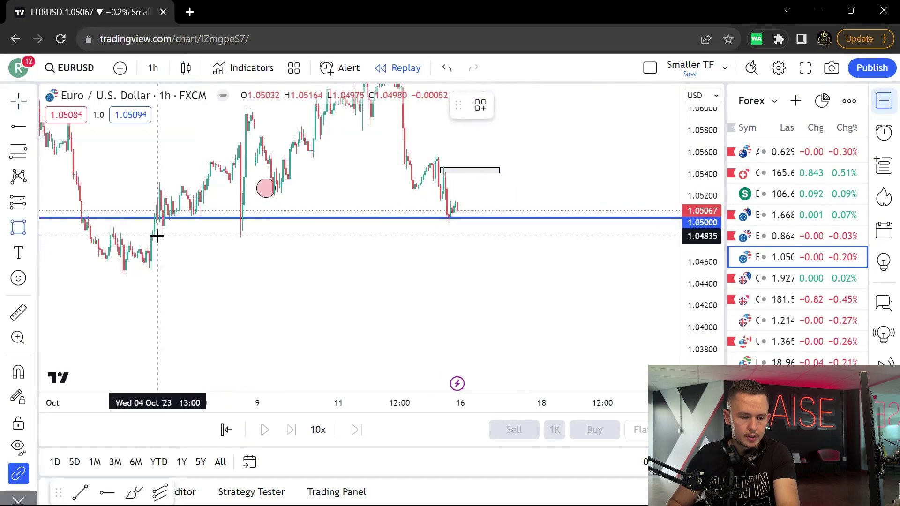
mouse_move(155, 229)
left_mouse_down()
mouse_move(597, 258)
mouse_move(604, 238)
left_mouse_up()
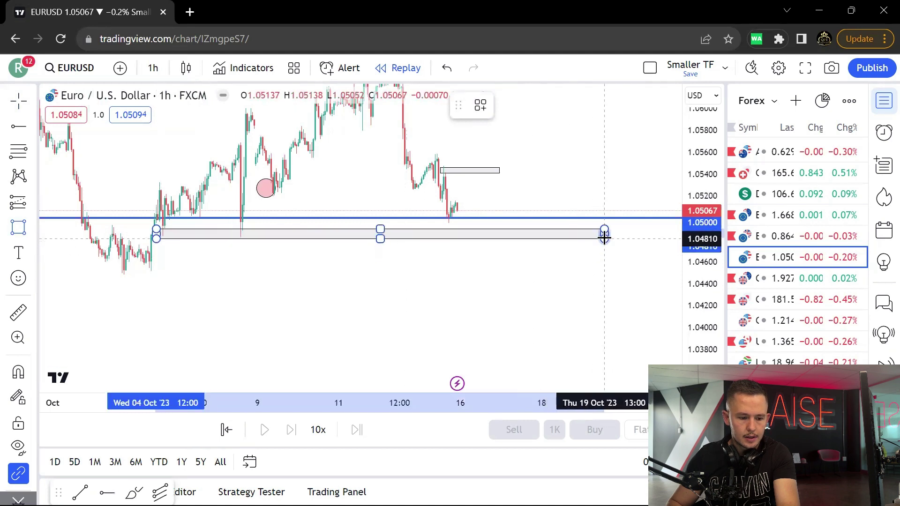
- Extend the small upper rectangle to about 18 October and raise its upper edge to about 1.0548
left_click_drag(439, 165, 575, 168)
scroll(598, 184, "up", 2)
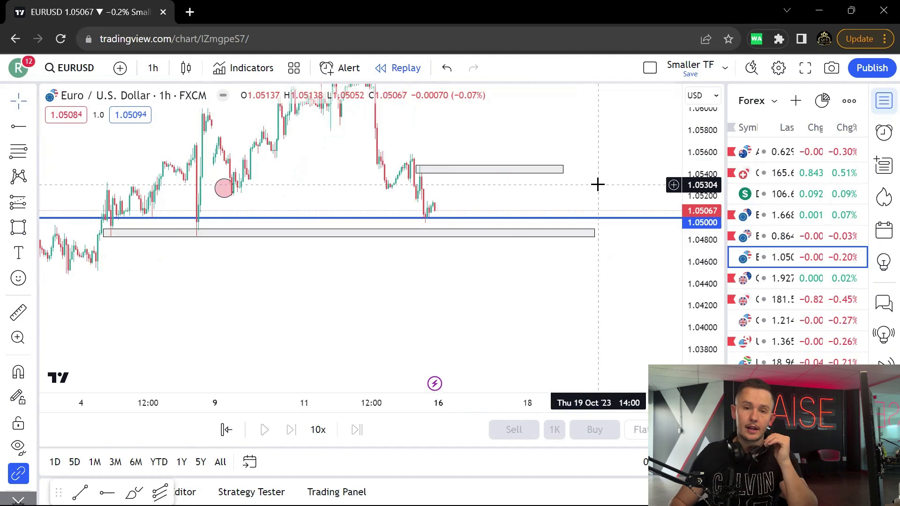
left_click_drag(591, 215, 602, 204)
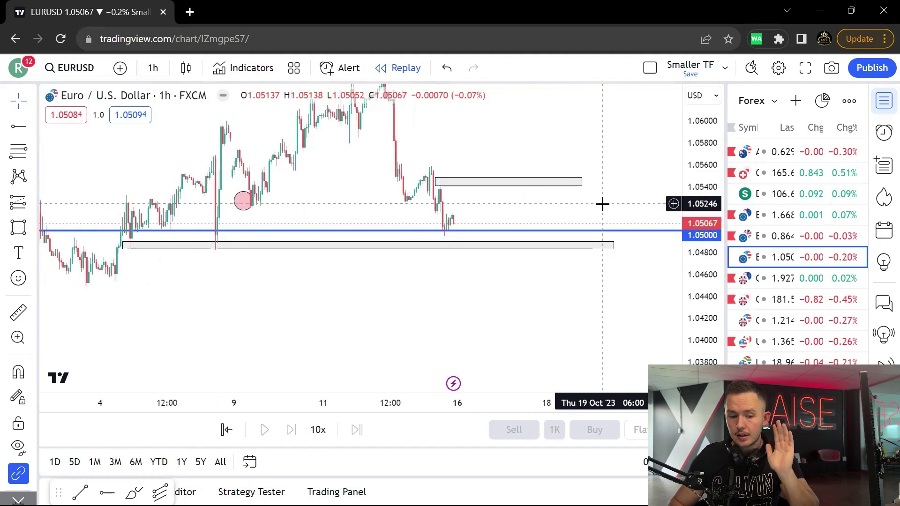
scroll(603, 204, "down", 1)
scroll(527, 233, "down", 1)
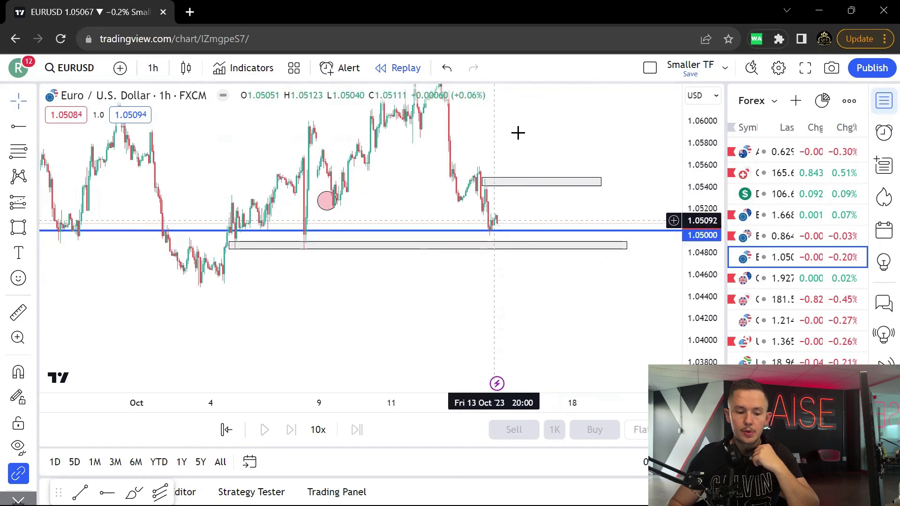
left_click_drag(549, 167, 542, 176)
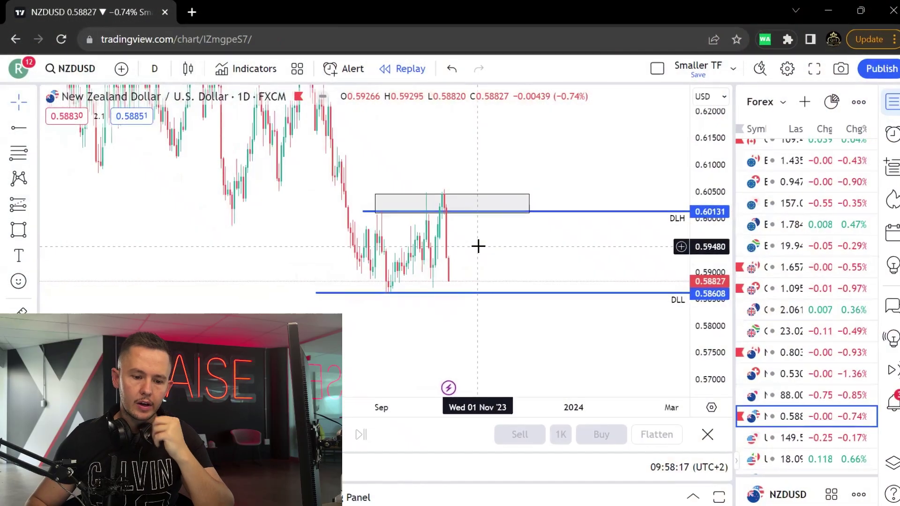
- Examine NZDUSD around the grey zone and the DLH and DLL rays on the daily chart, check the 1-hour timeframe, and return to daily
left_click_drag(487, 248, 577, 255)
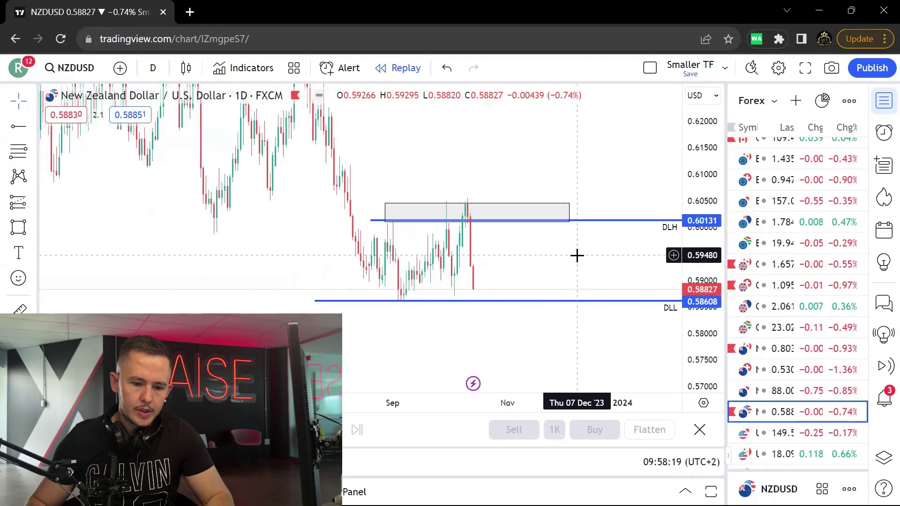
scroll(577, 256, "up", 1)
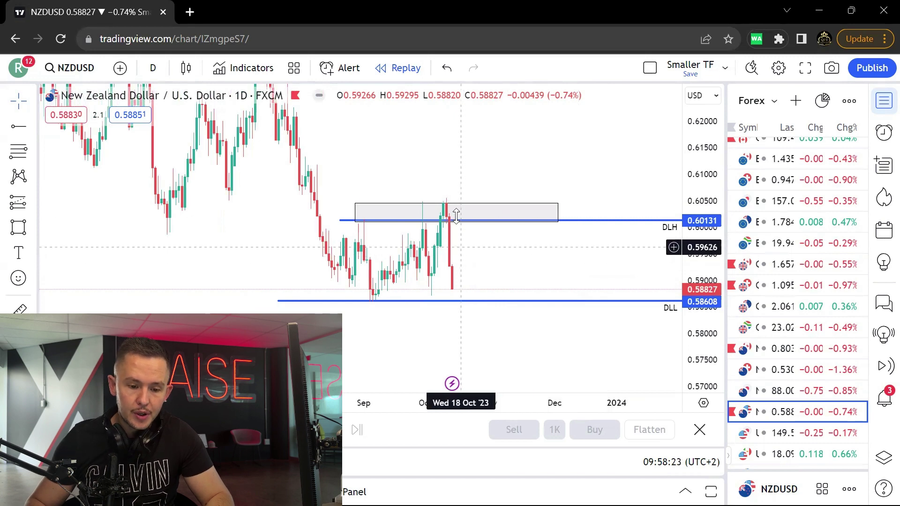
scroll(501, 284, "down", 4)
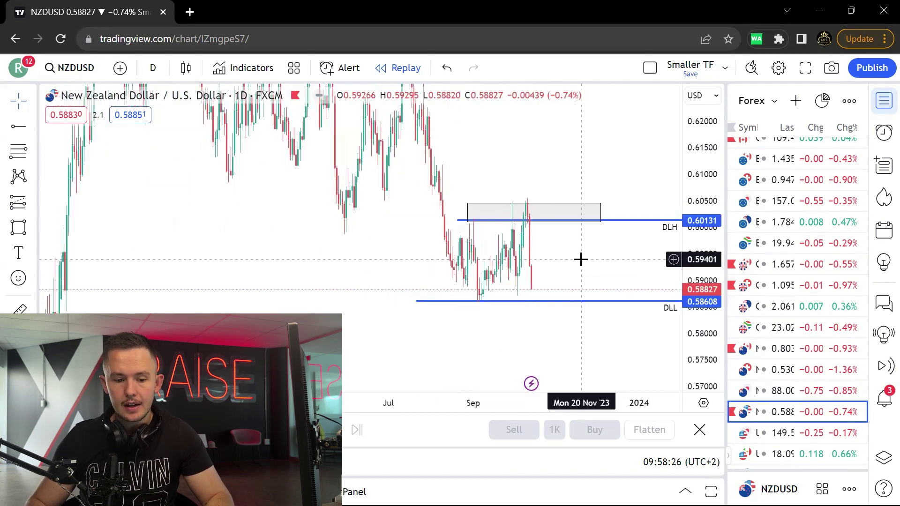
left_click_drag(582, 272, 583, 286)
scroll(582, 285, "up", 3)
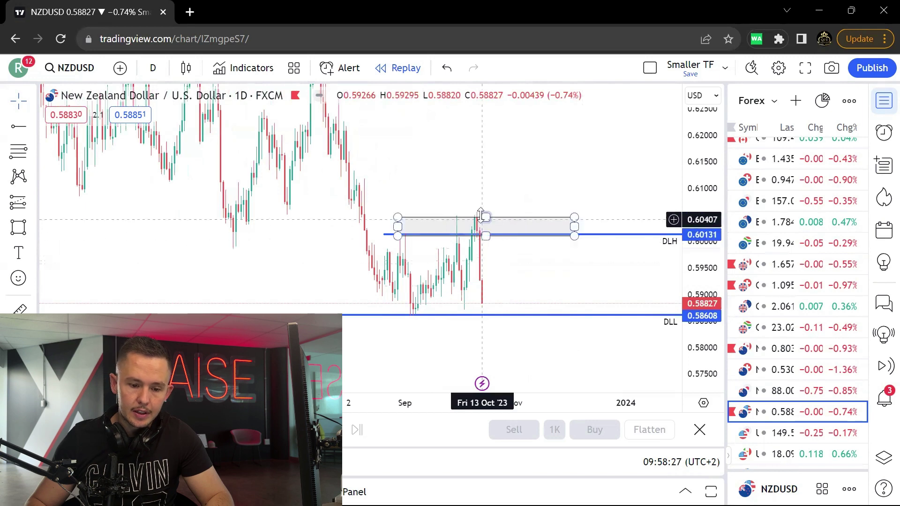
left_click(153, 67)
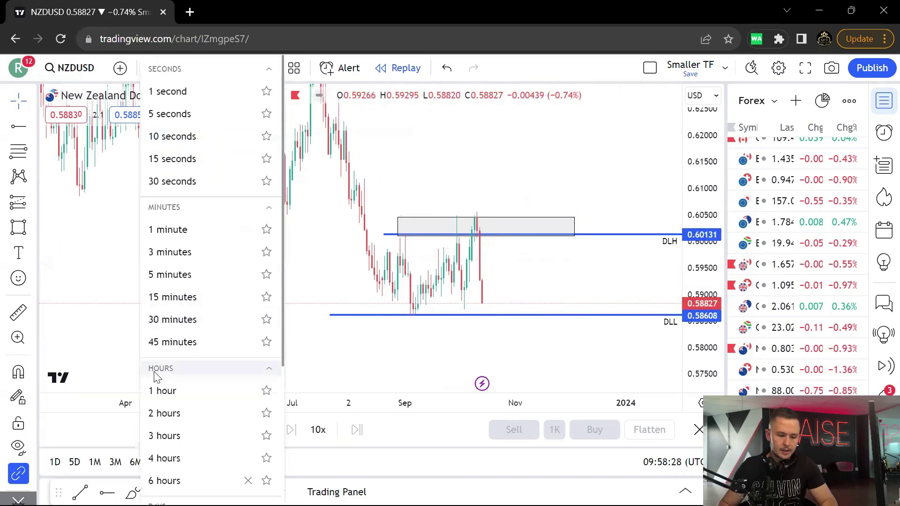
left_click(160, 390)
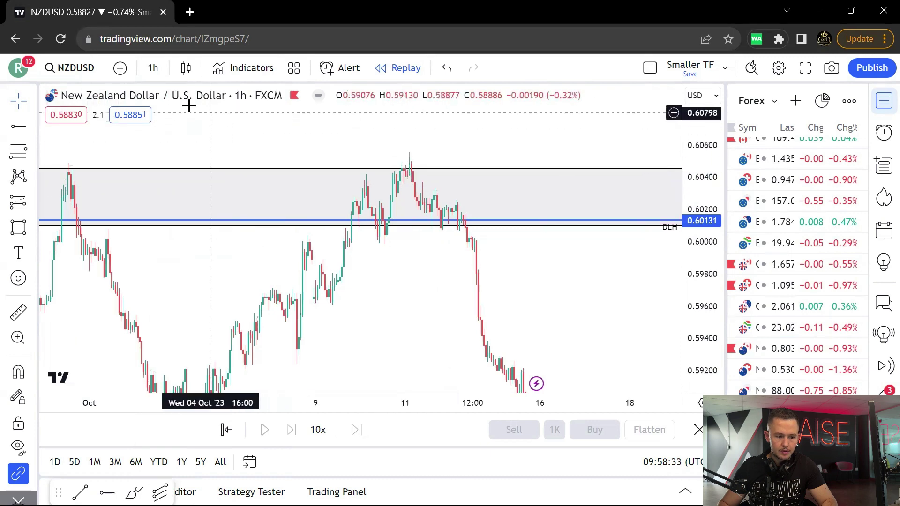
left_click(152, 67)
scroll(206, 235, "down", 3)
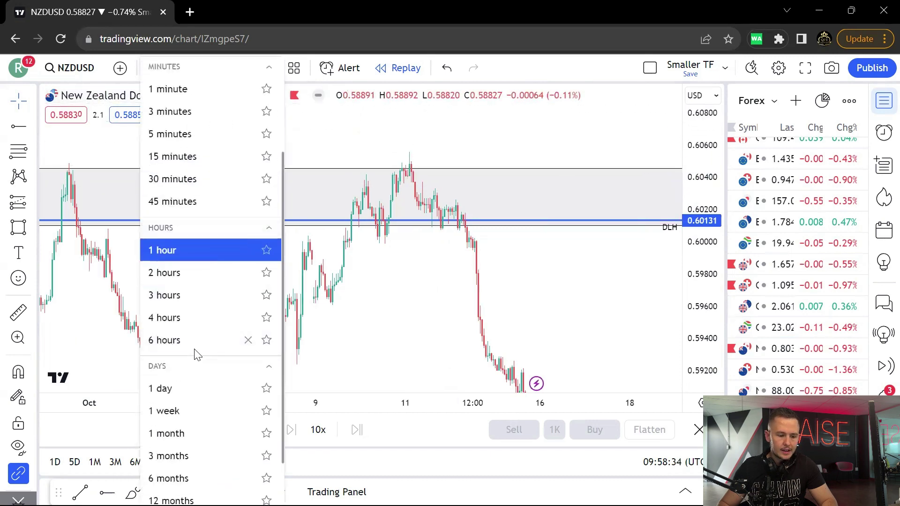
left_click(186, 391)
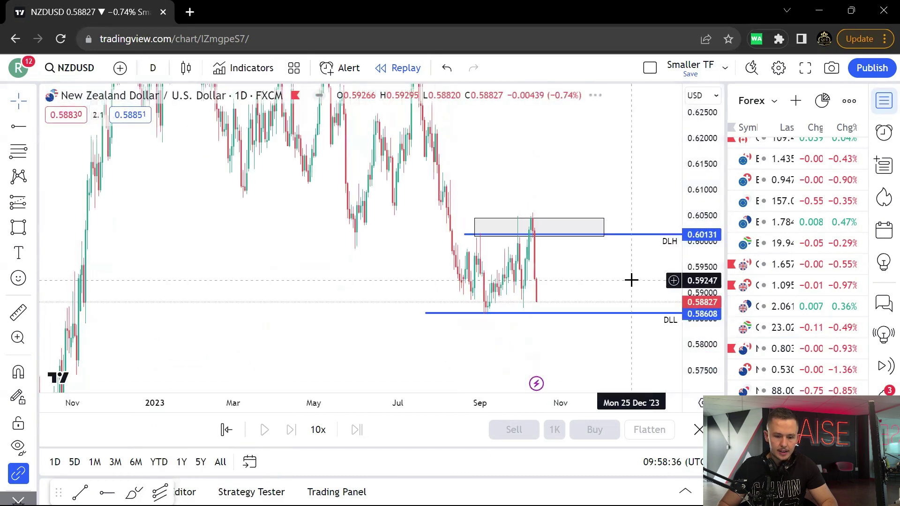
- Move the DLH ray up to 0.60532 so it sits at the October swing highs
scroll(598, 271, "up", 3)
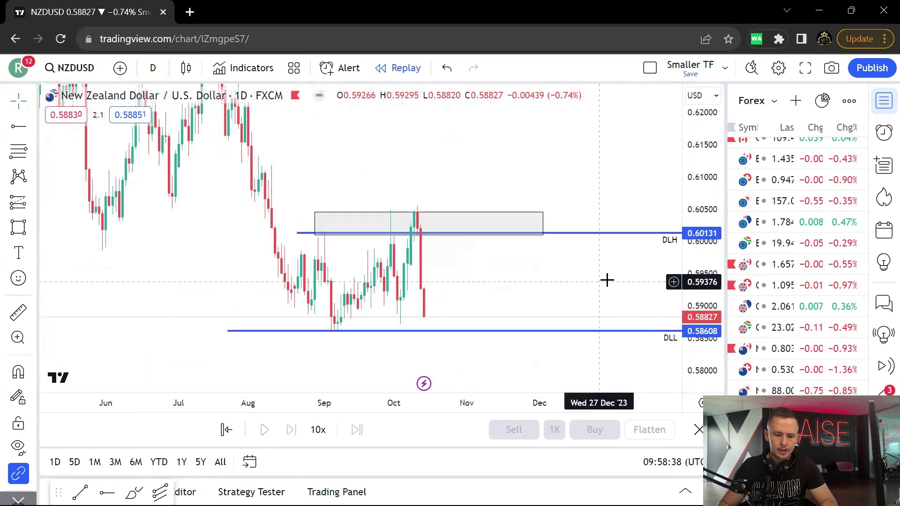
scroll(629, 267, "up", 1)
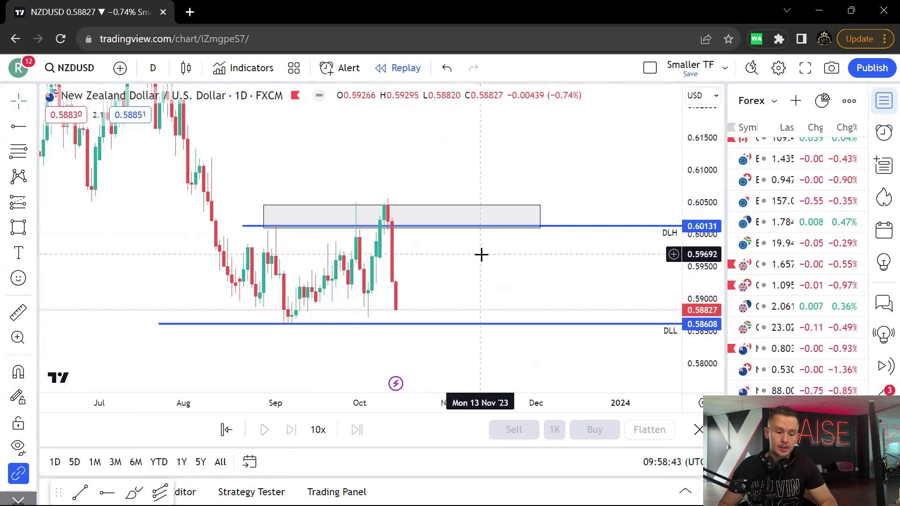
scroll(481, 255, "down", 1)
scroll(525, 271, "down", 1)
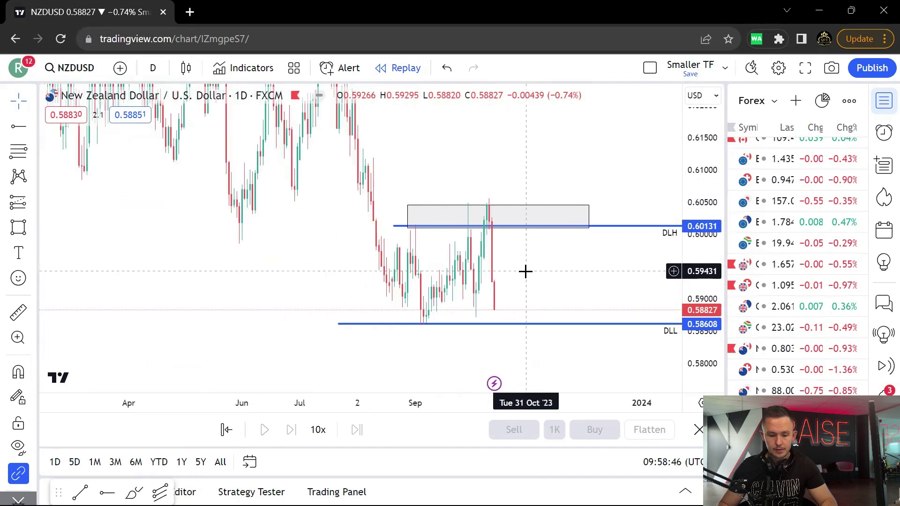
scroll(525, 272, "up", 1)
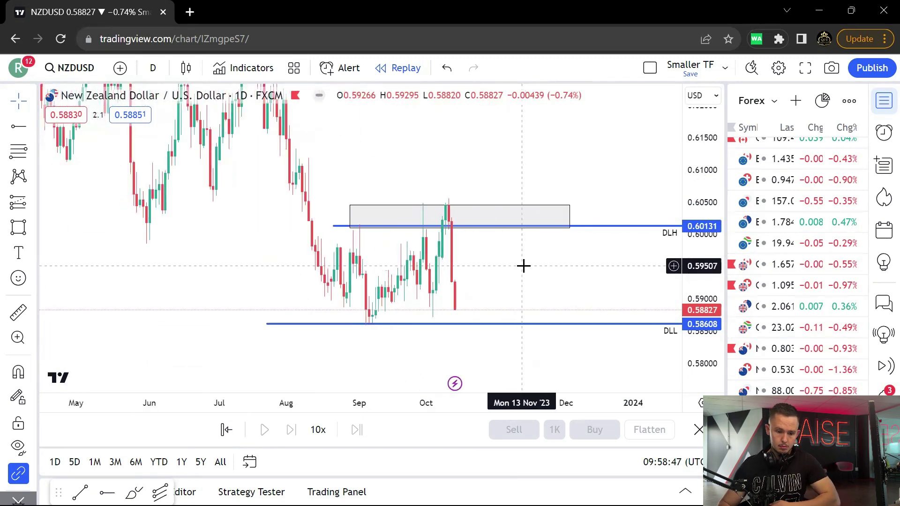
left_click_drag(581, 226, 606, 200)
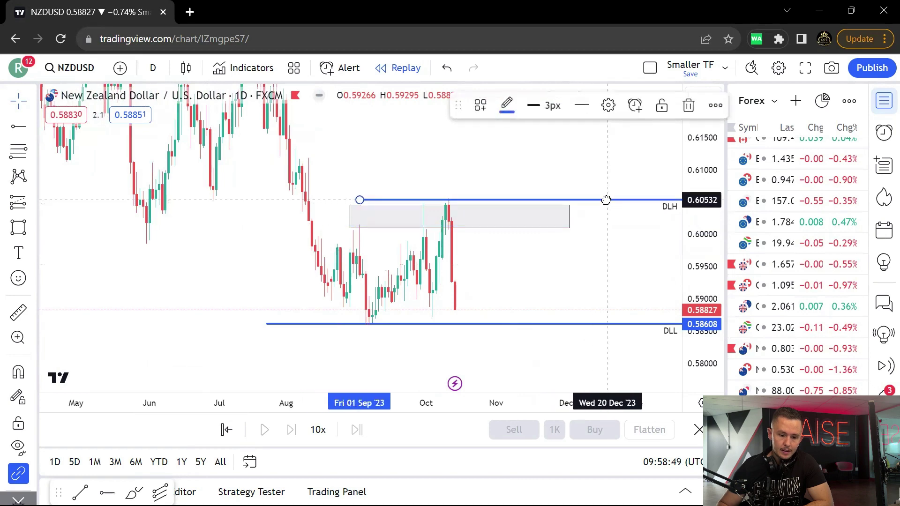
- Shift the upper grey zone up around the DLH ray and draw a rectangle above the DLL ray, spanning about 0.5890 to 0.5861
left_click(590, 228)
left_click_drag(557, 230, 558, 216)
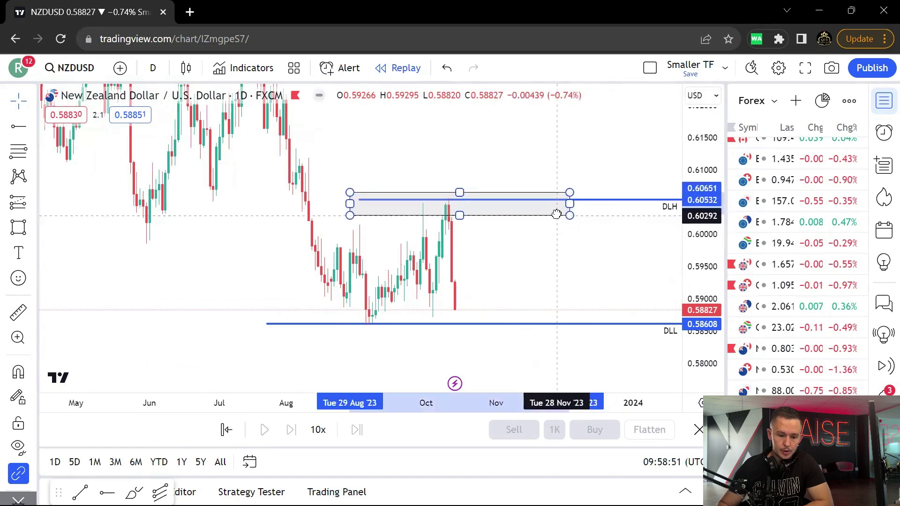
left_click(589, 308)
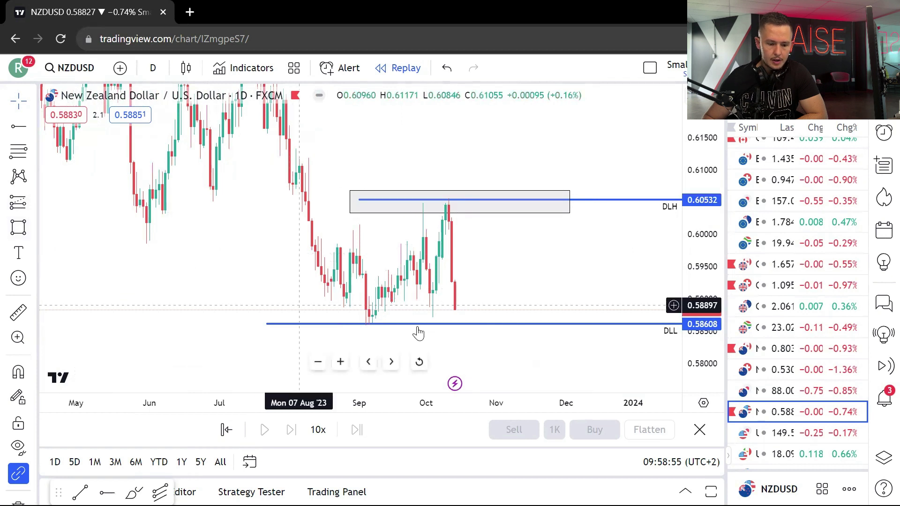
key("alt+shift+r")
mouse_move(327, 304)
left_mouse_down()
mouse_move(520, 311)
mouse_move(525, 324)
left_mouse_up()
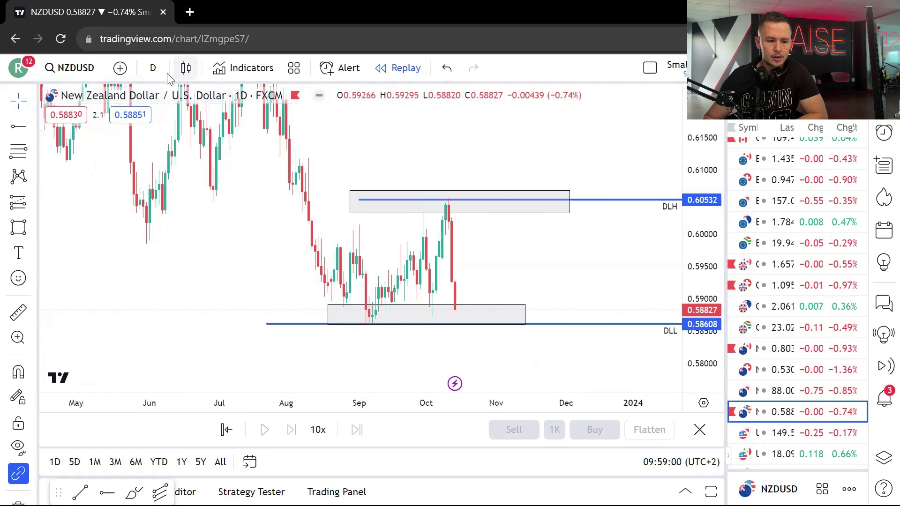
- Switch the chart to the 6-hour timeframe and draw a small circle just below the DLL ray around 16 October
left_click(153, 68)
scroll(196, 234, "down", 3)
left_click(197, 340)
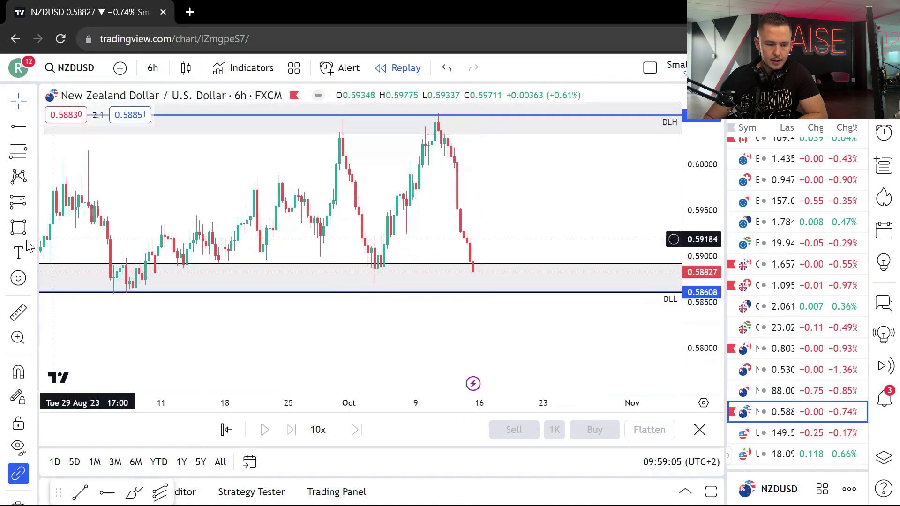
left_click(32, 227)
left_click(79, 394)
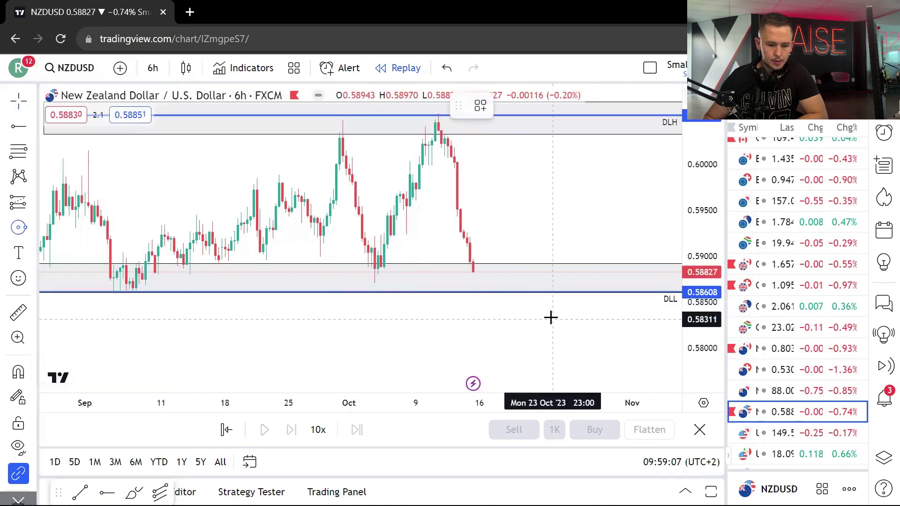
left_click(485, 310)
scroll(526, 326, "down", 3)
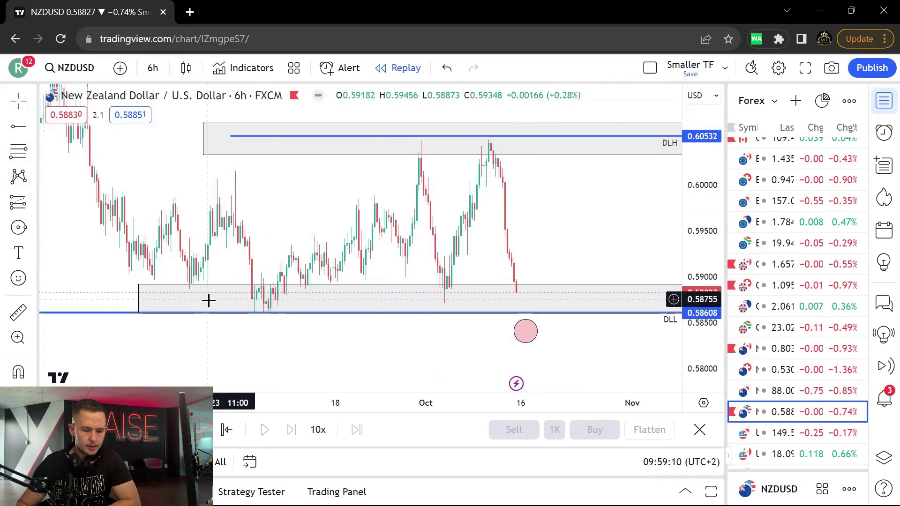
- Draw a Fibonacci retracement from the early September low at 0.58617 up to the October high at 0.60539
left_click(208, 314)
key("alt+f")
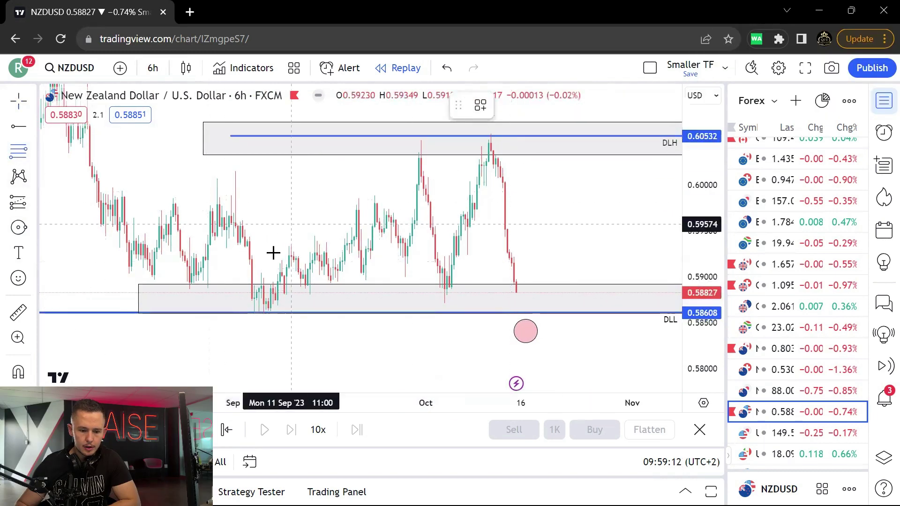
left_click(247, 311)
left_click(539, 136)
mouse_move(554, 149)
left_mouse_down()
mouse_move(478, 164)
mouse_move(518, 192)
mouse_move(533, 226)
left_mouse_up()
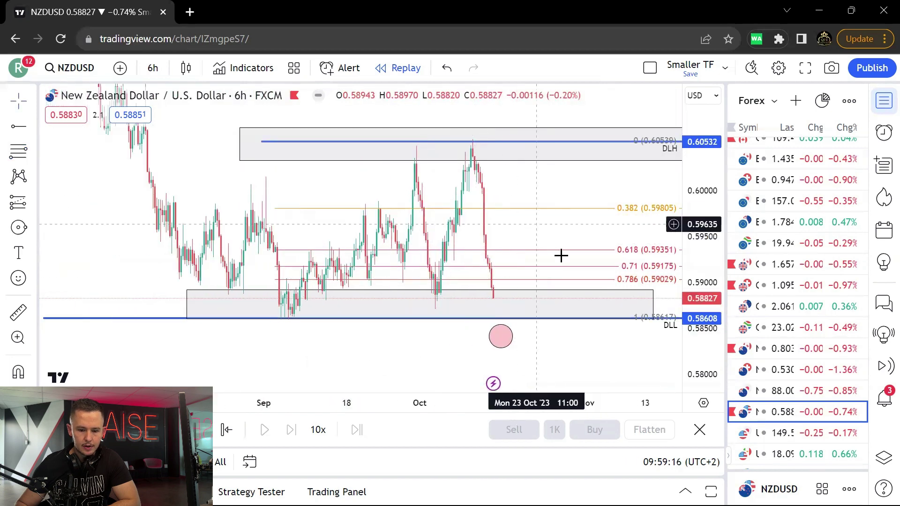
- Shift the lower rectangle up to span 0.59033 to 0.58717, aligned with the 0.786 level, and delete the Fibonacci retracement
left_click(609, 292)
left_click_drag(638, 296, 636, 279)
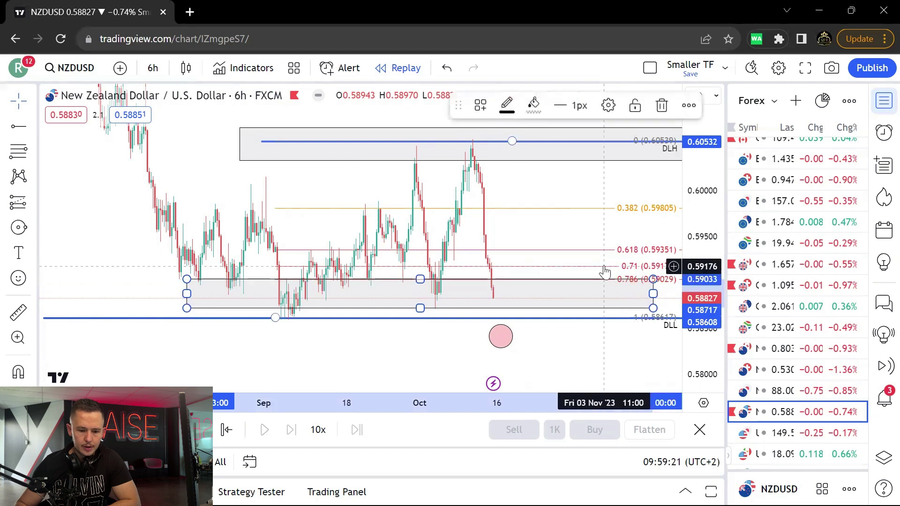
left_click(627, 250)
left_click(637, 105)
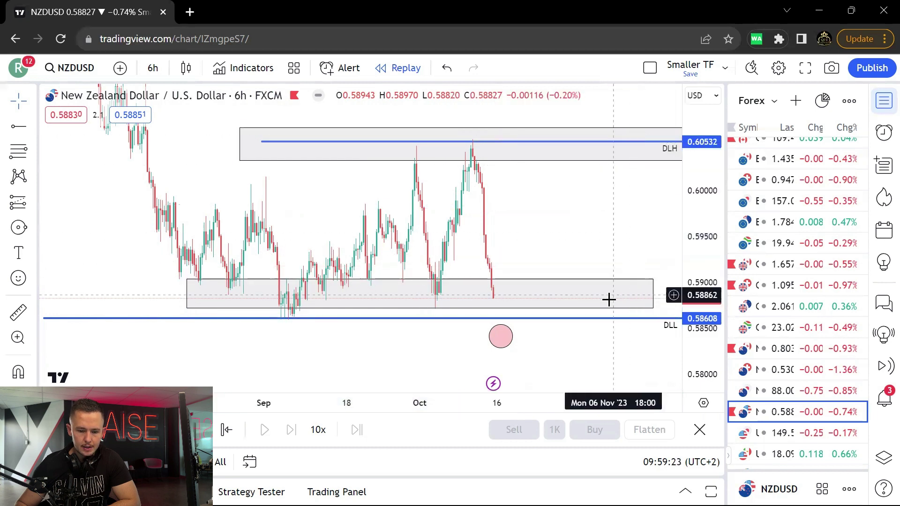
- Set the DLL ray's price to 0.59000 and resize the lower rectangle to span 0.58987 to 0.58610
left_click_drag(600, 319, 602, 283)
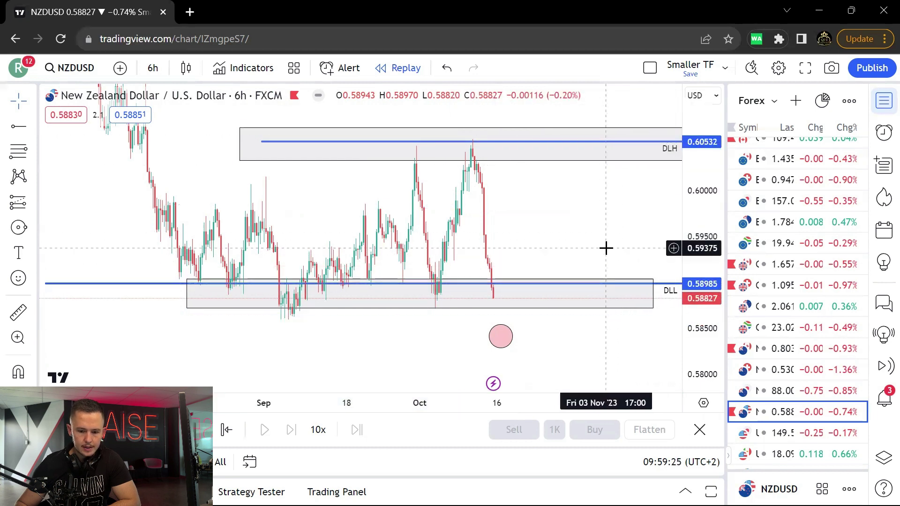
left_click(661, 286)
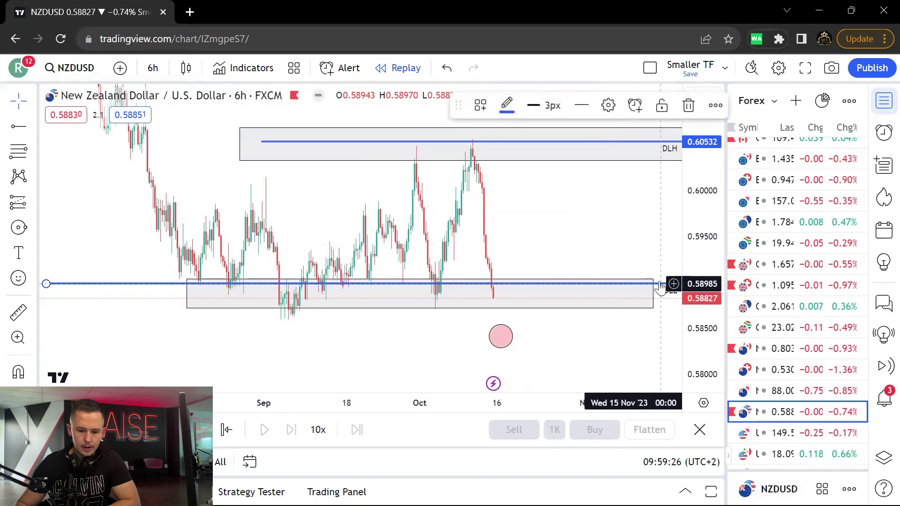
left_click_drag(661, 285, 658, 283)
double_click(658, 282)
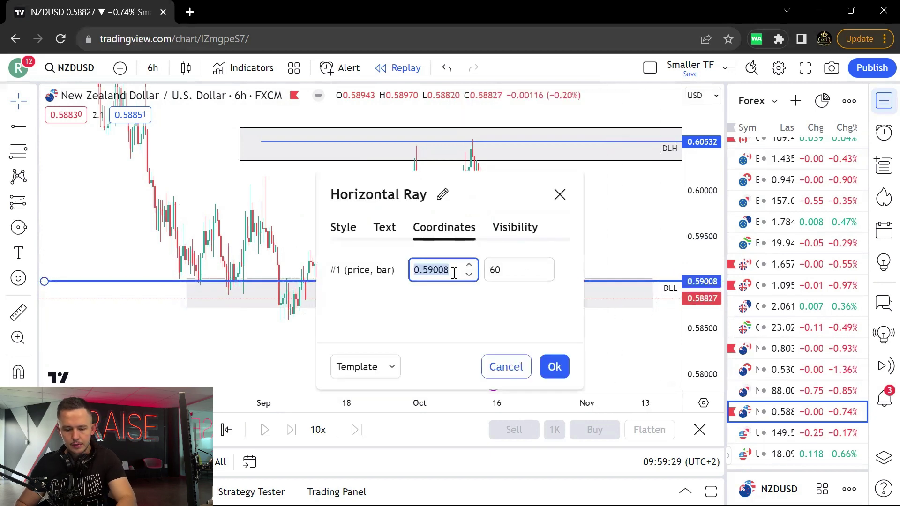
type("0.59000")
left_click(554, 367)
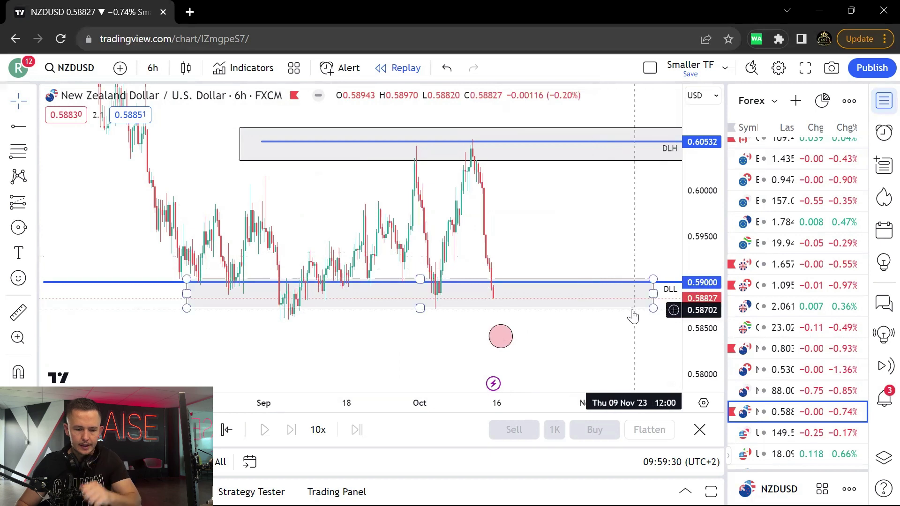
left_click_drag(622, 308, 644, 317)
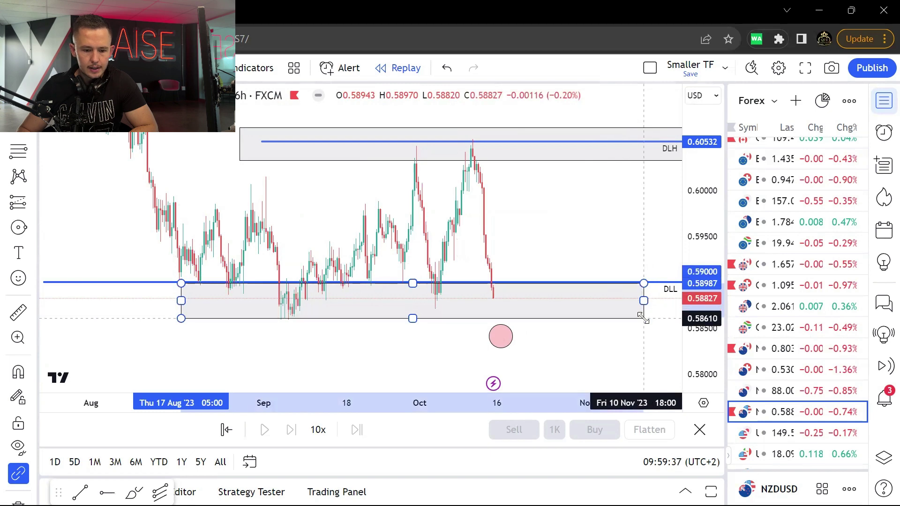
- Switch to the 1-hour timeframe and examine price action around the DLL ray, the lower zone and the circle
scroll(655, 237, "up", 2)
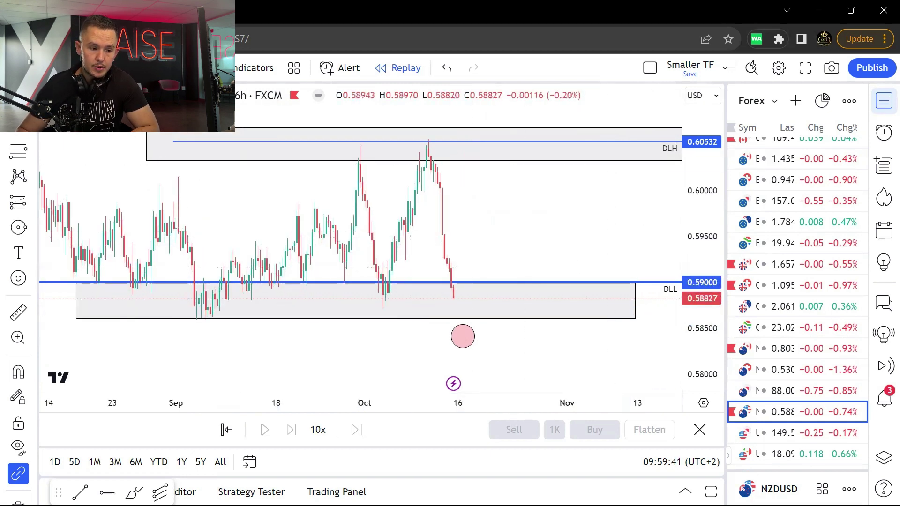
left_click(157, 67)
left_click(201, 387)
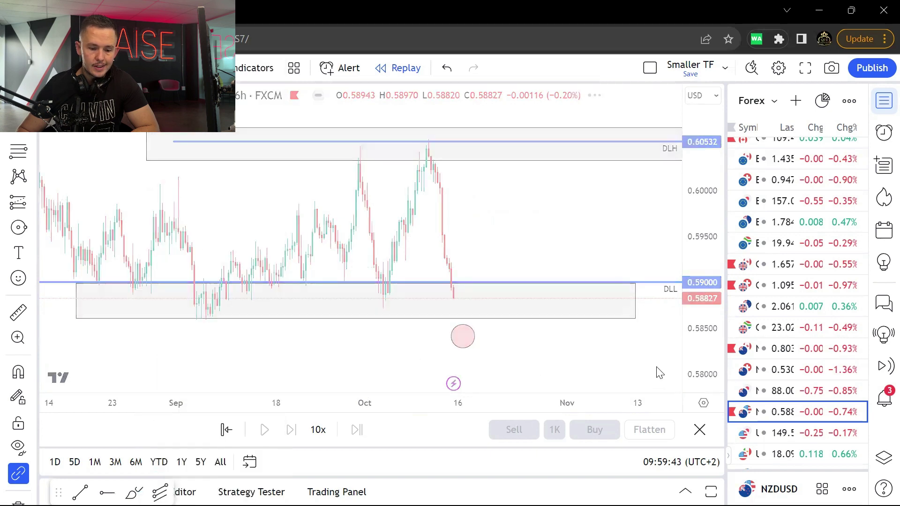
left_click_drag(712, 384, 682, 352)
scroll(581, 280, "down", 3)
left_click_drag(578, 263, 571, 230)
scroll(570, 229, "down", 2)
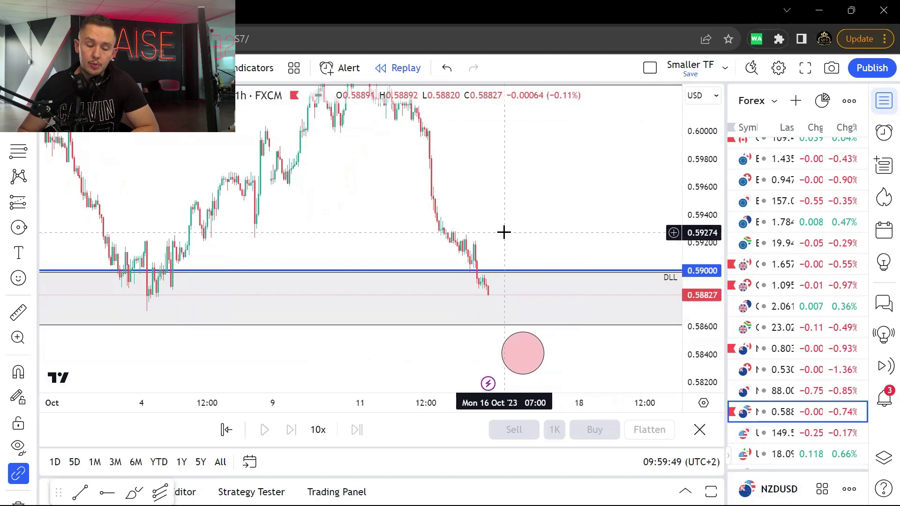
left_click_drag(593, 209, 573, 136)
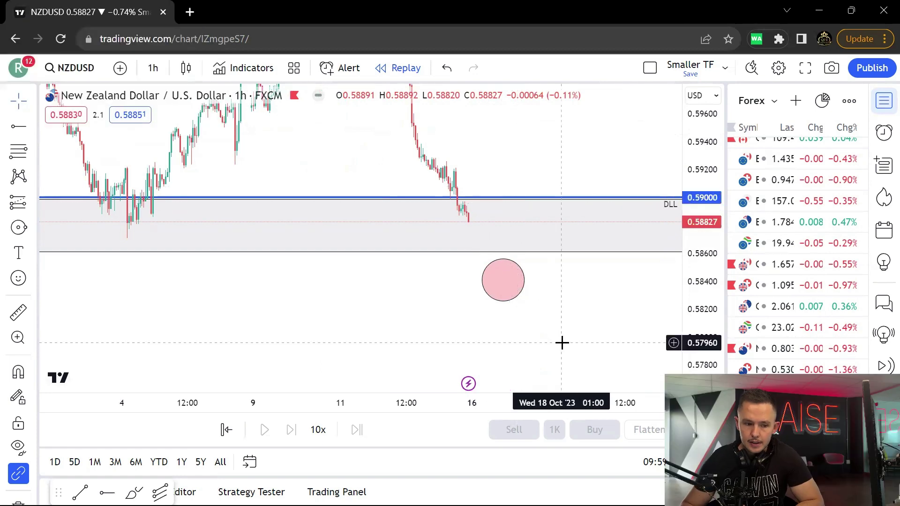
left_click_drag(558, 332, 560, 339)
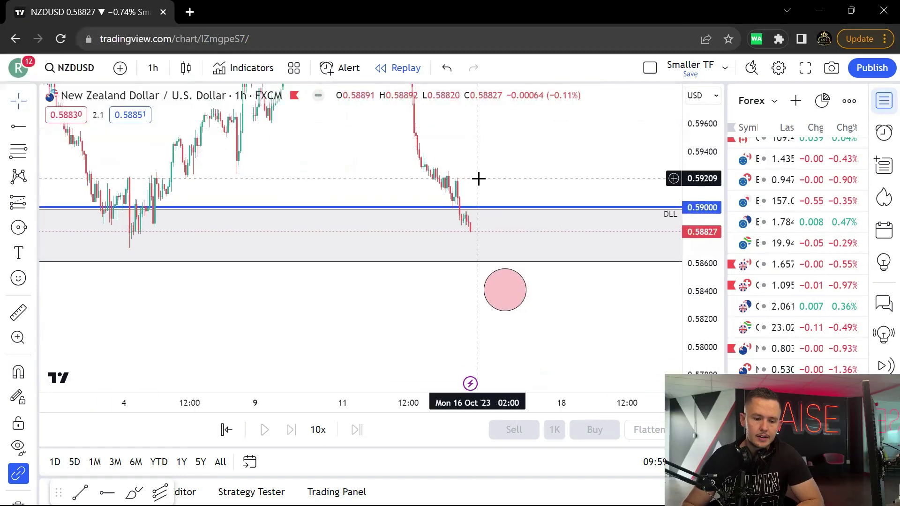
scroll(539, 175, "down", 1)
left_click_drag(539, 175, 543, 200)
scroll(543, 201, "down", 1)
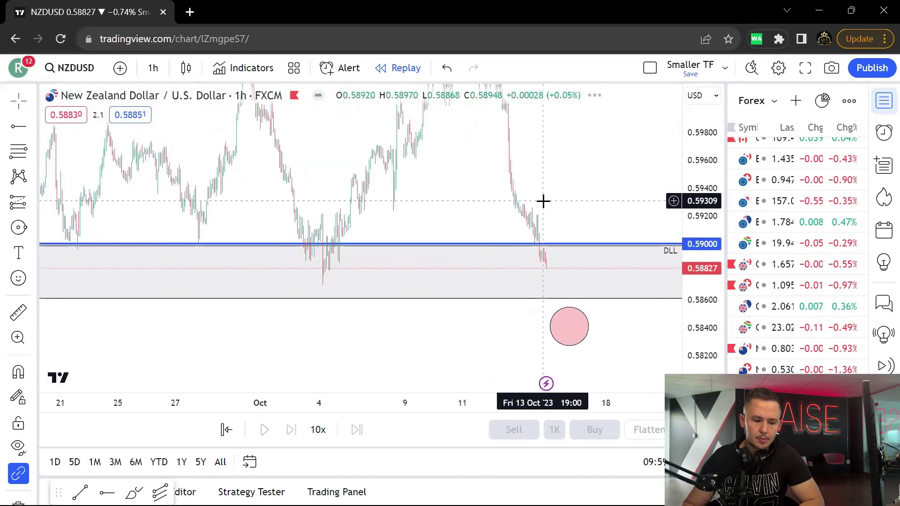
- Draw a rectangle between about 0.5995 and 0.6007 from 6 October to 10 October, below the upper zone
scroll(543, 201, "up", 1)
left_click_drag(535, 214, 551, 338)
left_click_drag(502, 228, 578, 235)
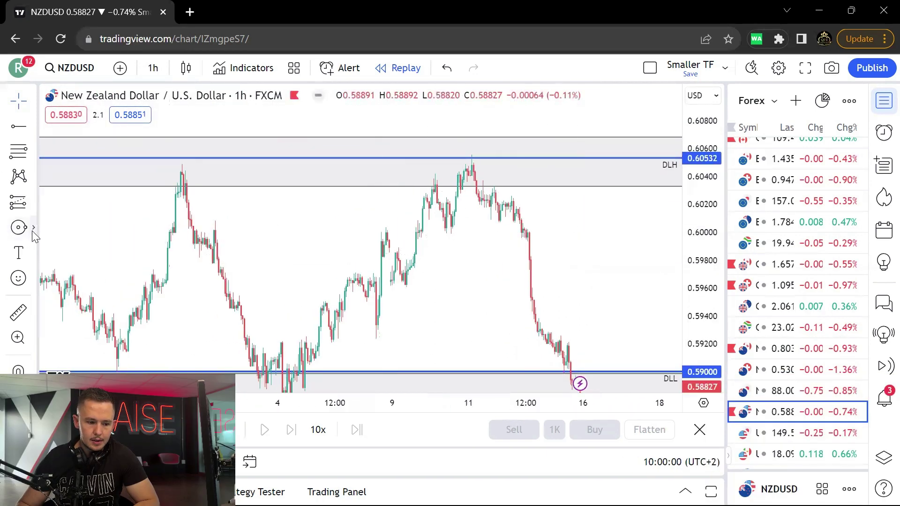
left_click(33, 229)
left_click(89, 310)
left_click_drag(354, 240, 454, 222)
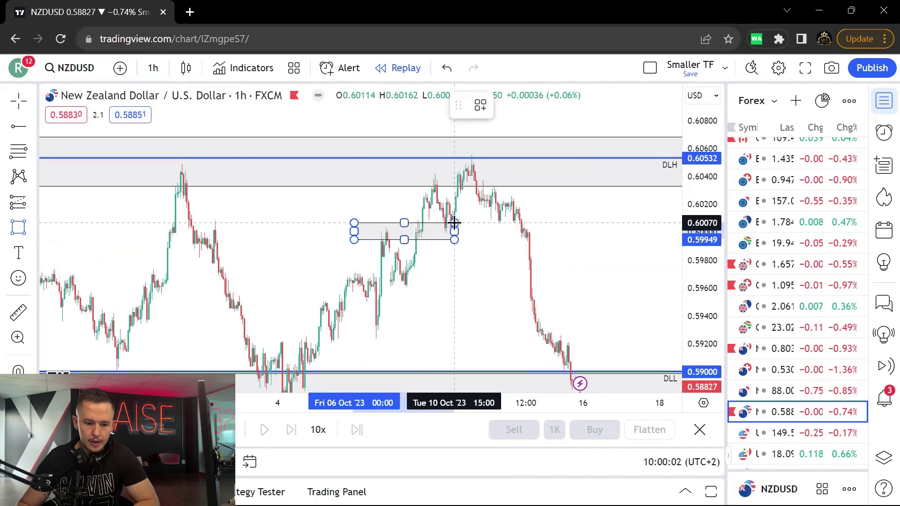
- Examine the latest 1-hour candles inside the lower zone beneath the DLL ray and the space down to the circle
left_click_drag(592, 385, 479, 293)
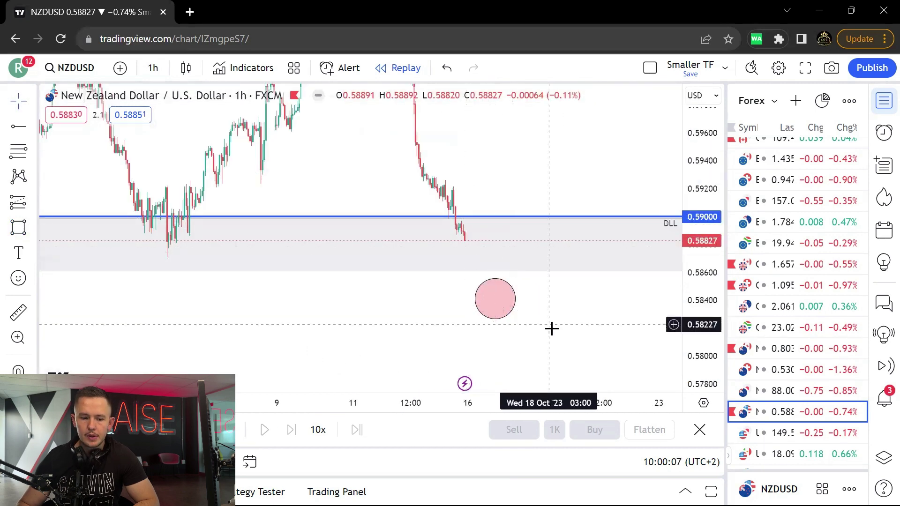
scroll(502, 192, "down", 1)
scroll(502, 193, "up", 1)
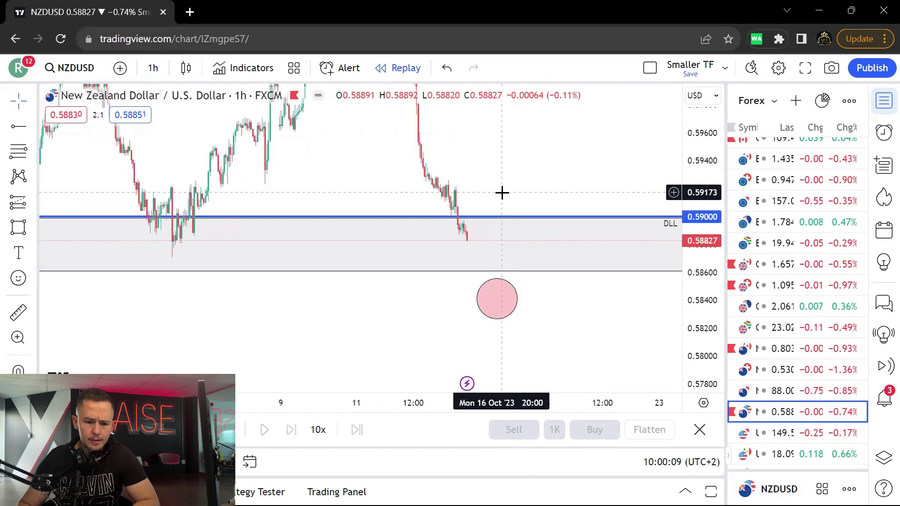
left_click_drag(500, 163, 491, 197)
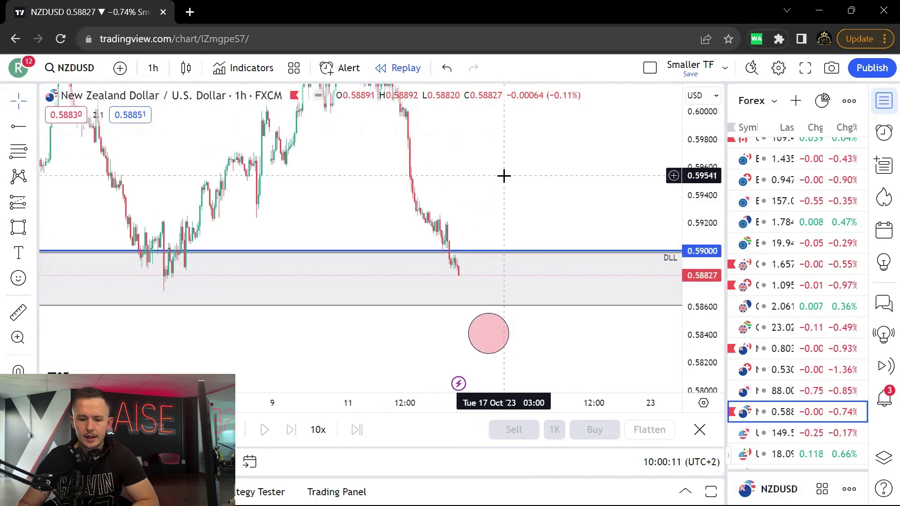
scroll(504, 176, "down", 3)
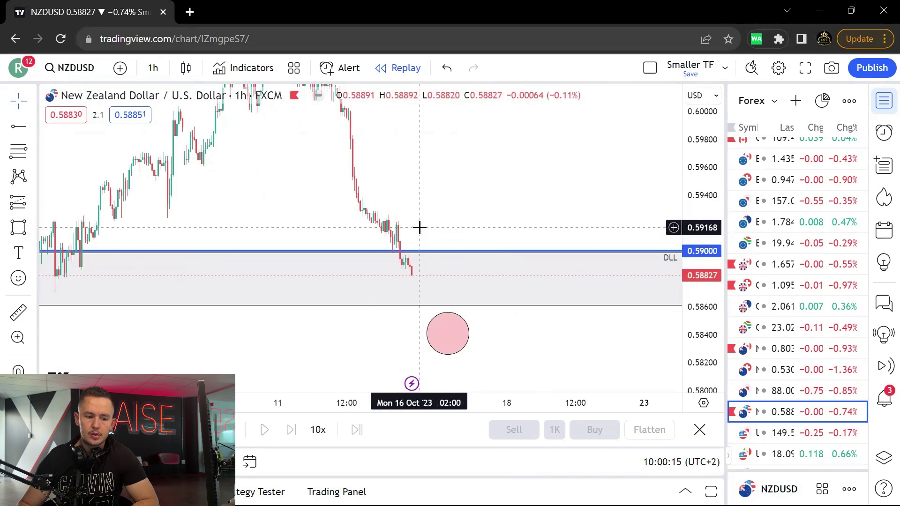
left_click_drag(419, 228, 349, 217)
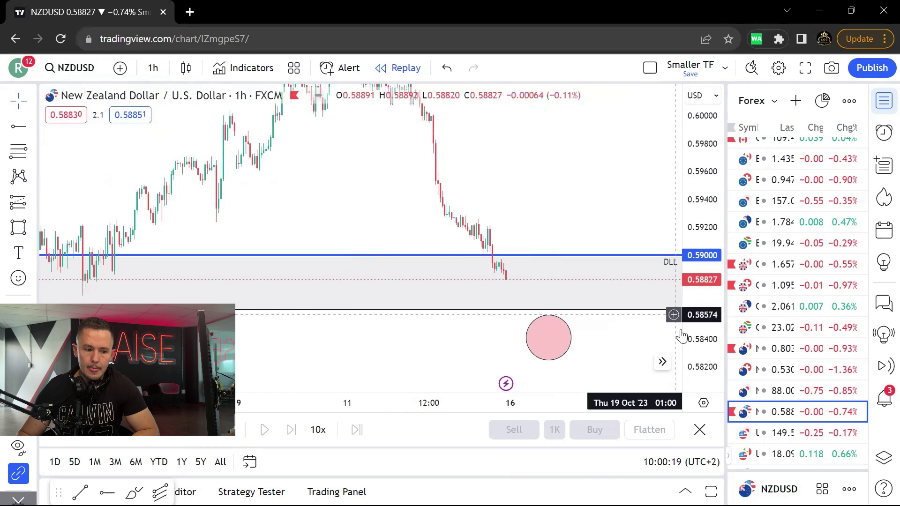
left_click_drag(693, 220, 693, 205)
scroll(520, 233, "up", 4)
left_click_drag(547, 213, 593, 187)
scroll(582, 191, "up", 3)
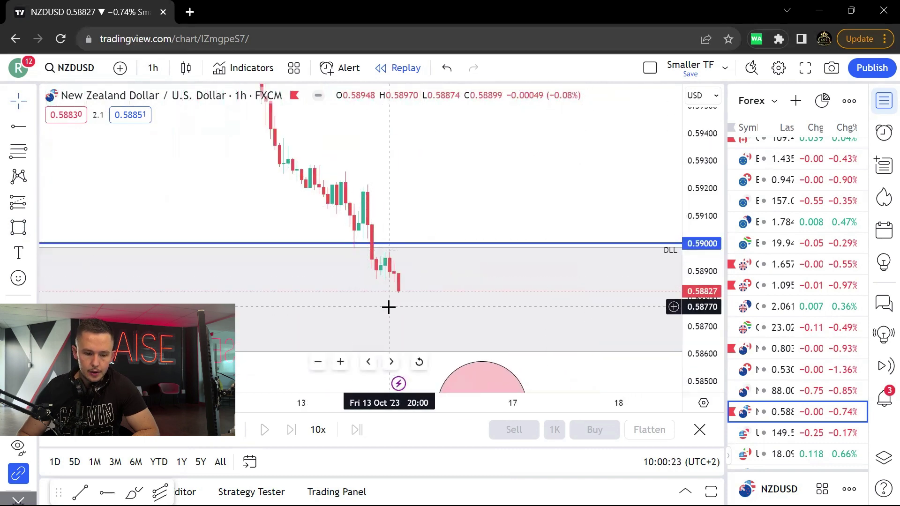
- Draw a rectangle over the highs above the DLL ray, about 0.59221 to 0.59173, from 3 October 19:00 to 4 October 22:00
left_click_drag(197, 209, 647, 227)
scroll(305, 267, "up", 2)
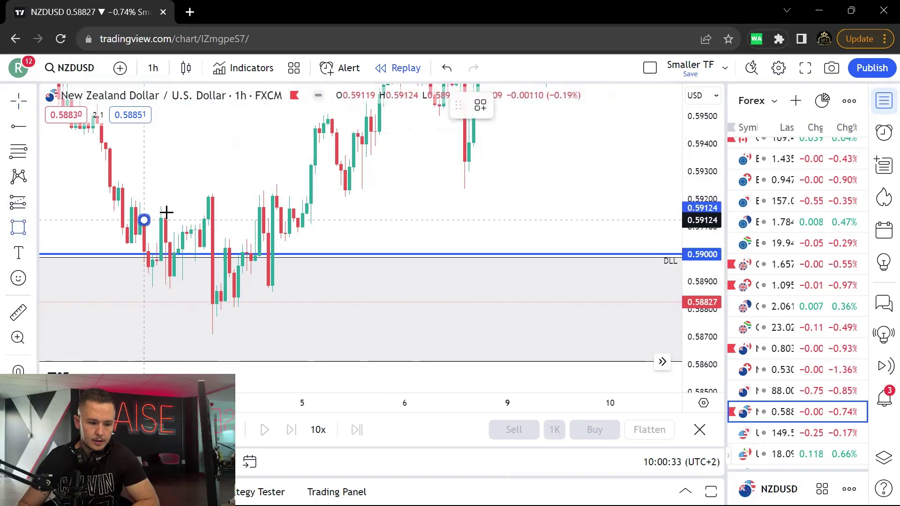
left_click(233, 195)
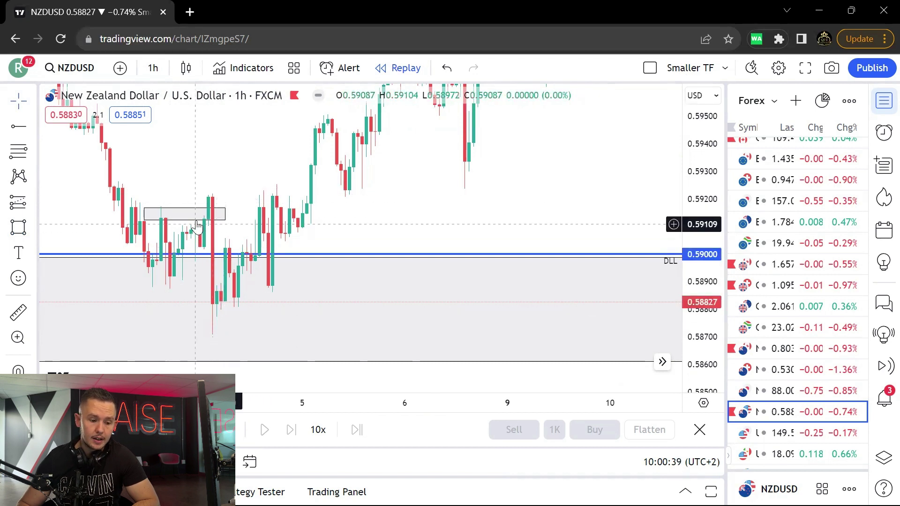
left_click_drag(196, 223, 229, 209)
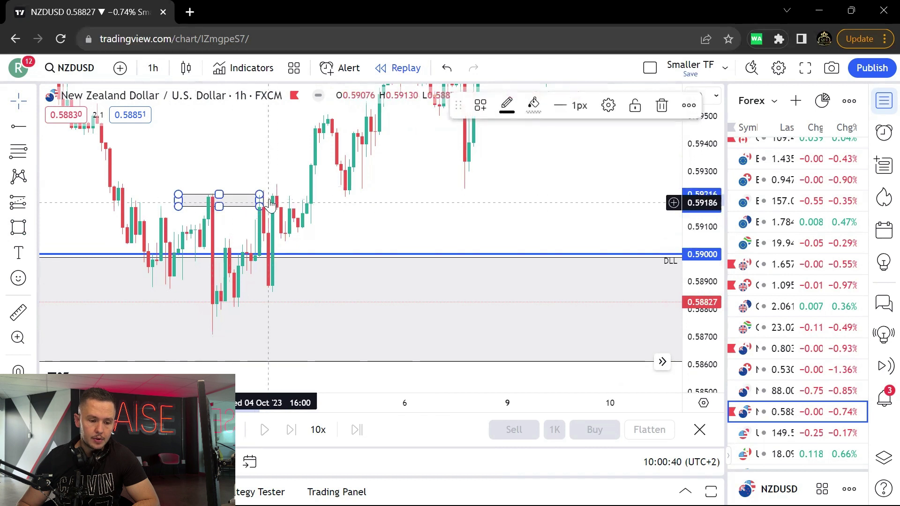
left_click(294, 193)
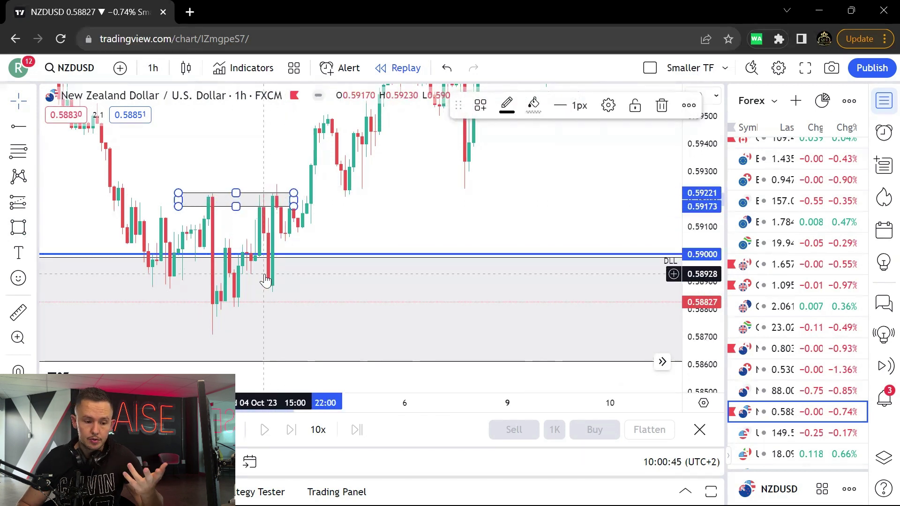
- Extend the new rectangle's right edge past the latest candles to about 17 October 18:00
left_click_drag(375, 205, 376, 226)
left_click_drag(294, 221, 316, 222)
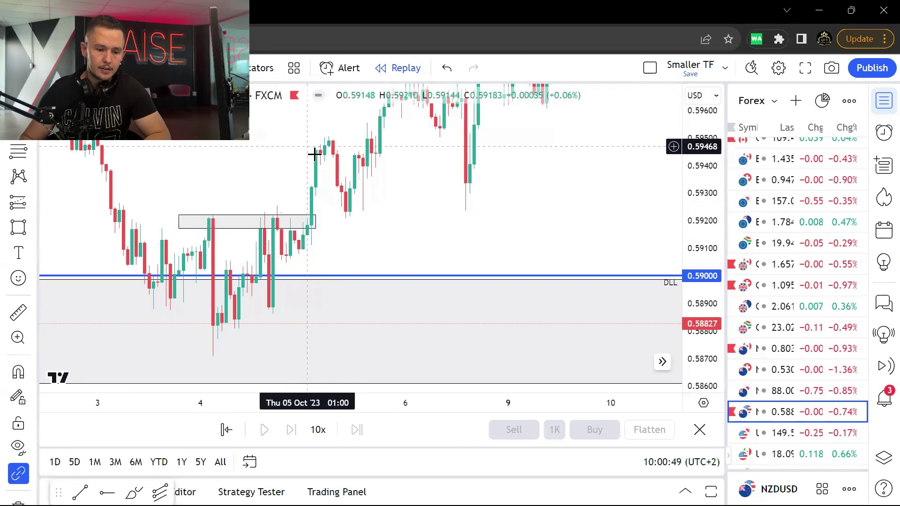
left_click_drag(440, 244, 436, 247)
left_click_drag(315, 223, 603, 225)
left_click_drag(547, 275, 127, 281)
scroll(257, 239, "down", 2)
left_click_drag(281, 231, 680, 230)
left_click_drag(549, 194, 419, 181)
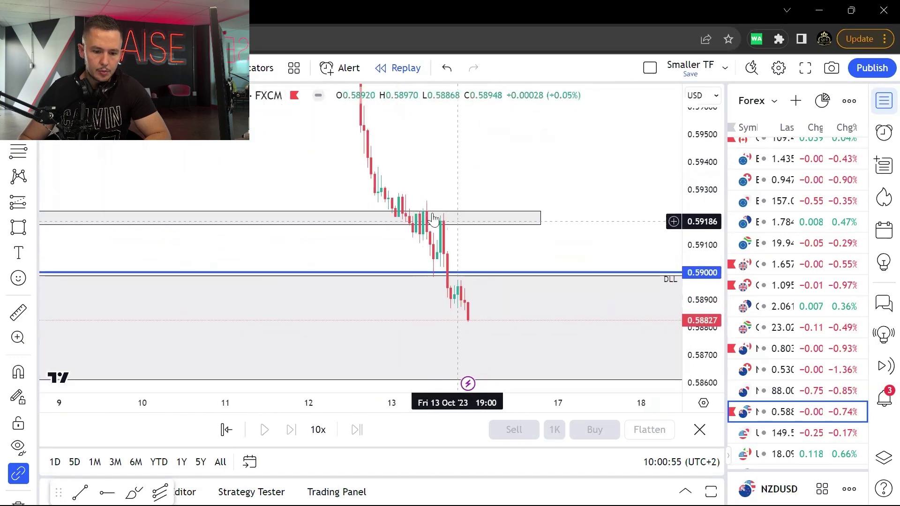
left_click(467, 220)
left_click_drag(544, 217, 619, 217)
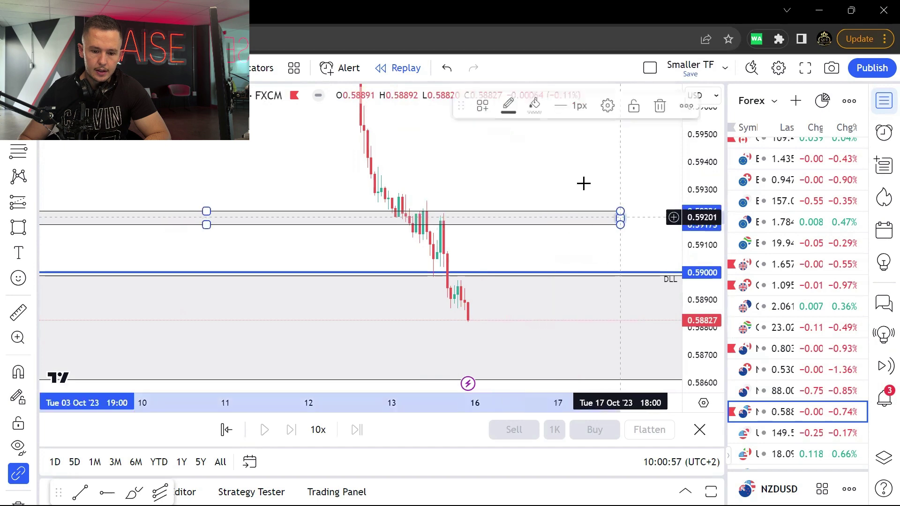
- Examine the 1-hour price action between the extended rectangle, the DLL ray, the lower zone and the circle
left_click_drag(582, 182, 518, 207)
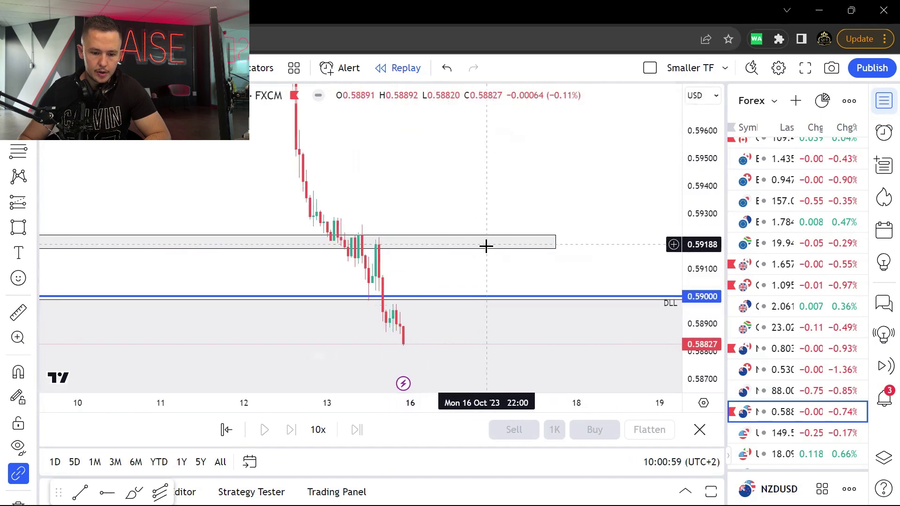
left_click_drag(708, 224, 707, 254)
scroll(578, 189, "down", 4)
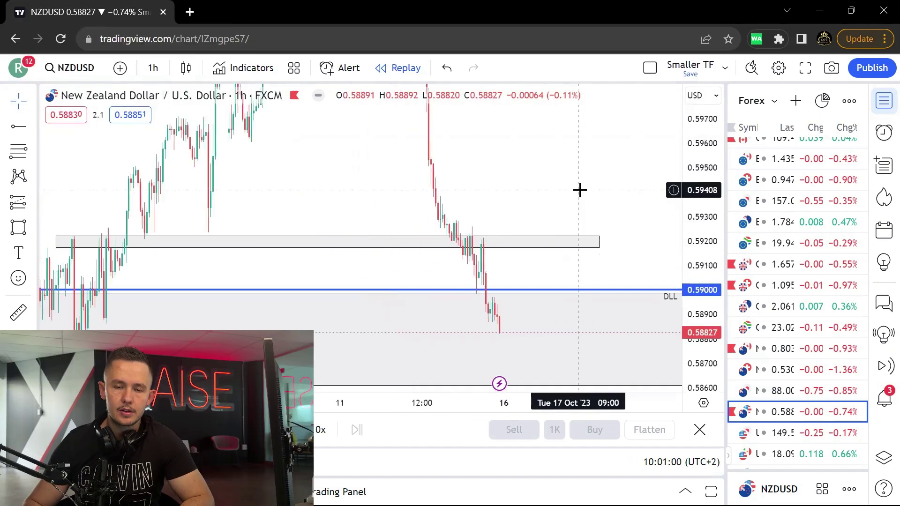
left_click_drag(579, 173, 587, 98)
scroll(539, 257, "down", 3)
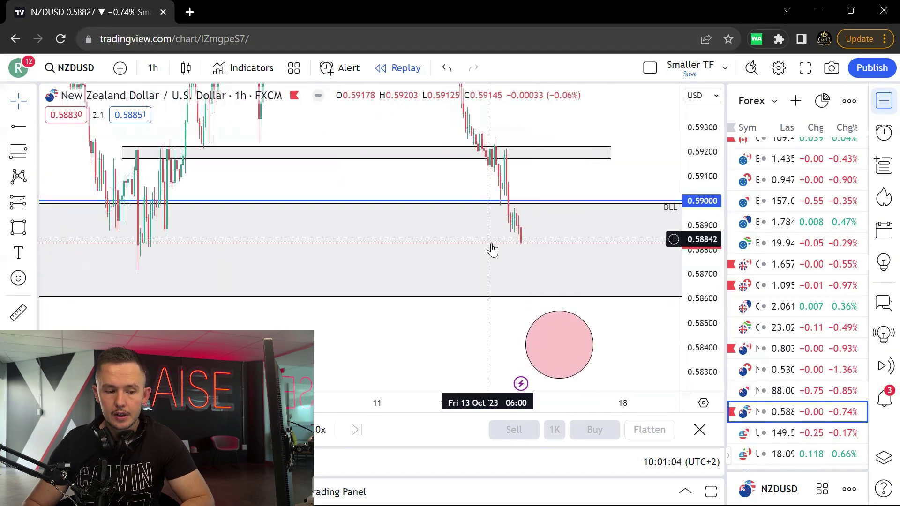
left_click_drag(618, 305, 513, 344)
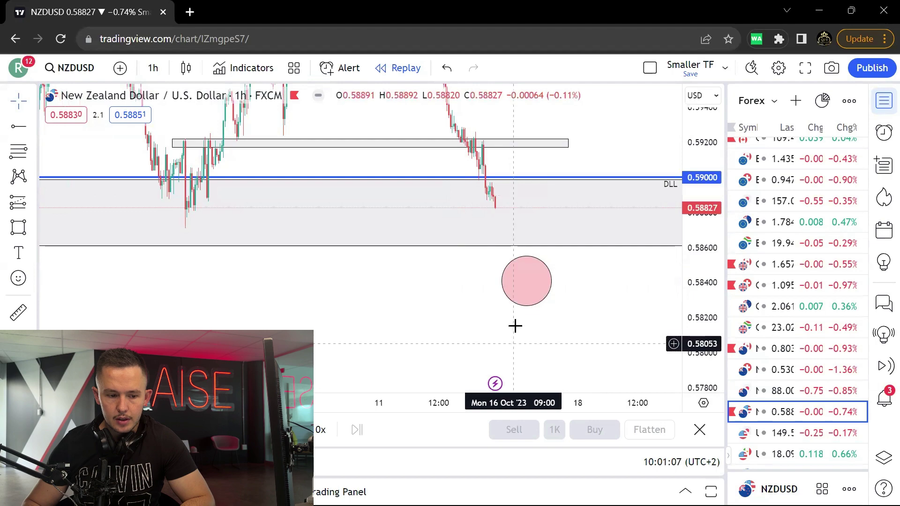